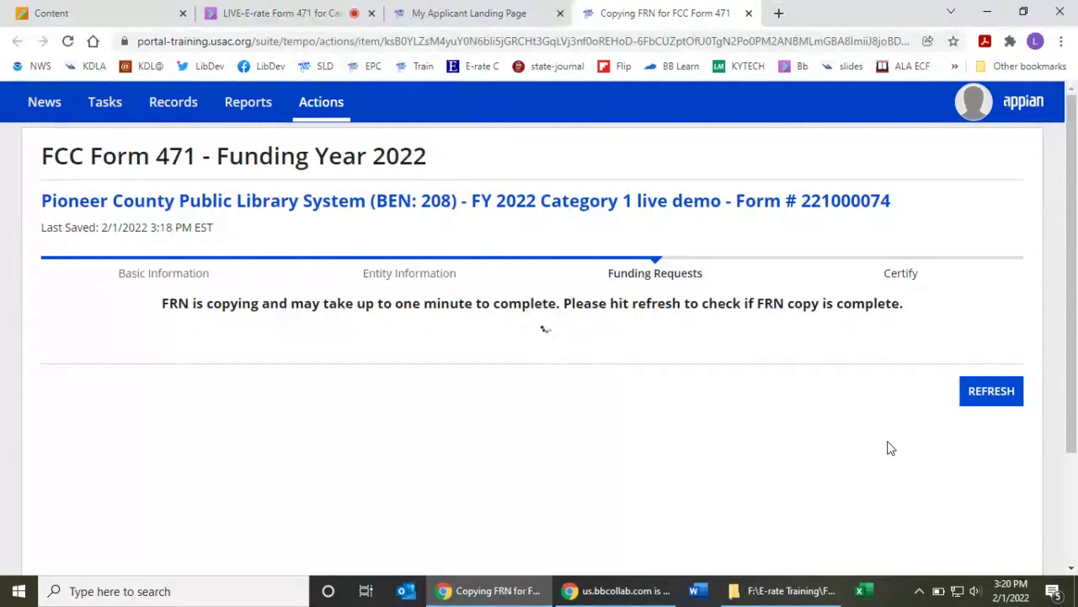
- Refresh the FRN copy status and continue past the copy confirmation
{"action": "left_click", "coordinate": [971, 411]}
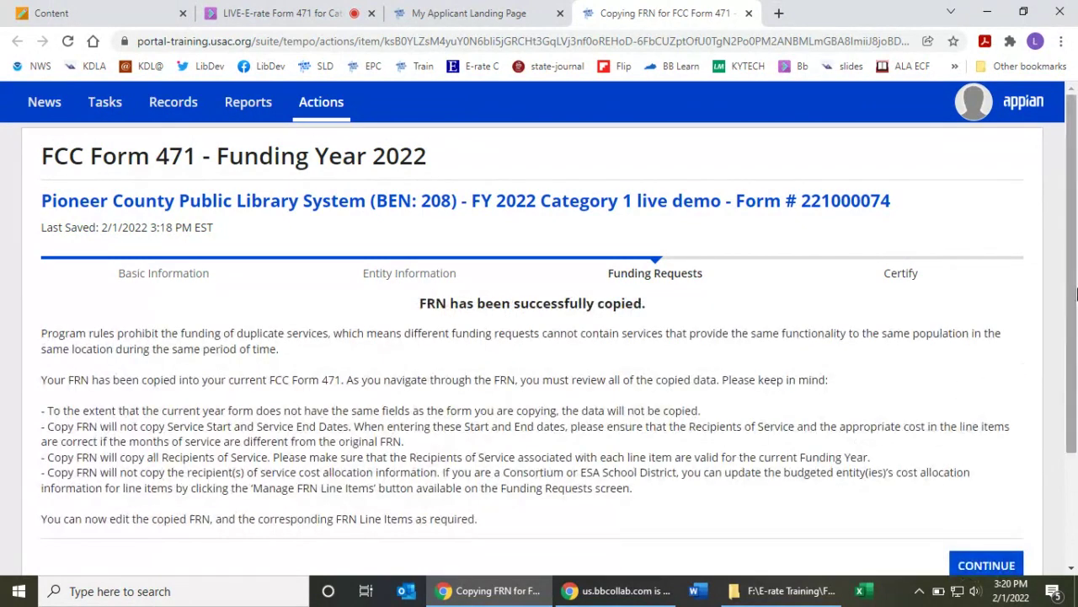
{"action": "left_click_drag", "start_coordinate": [1073, 282], "coordinate": [1073, 368]}
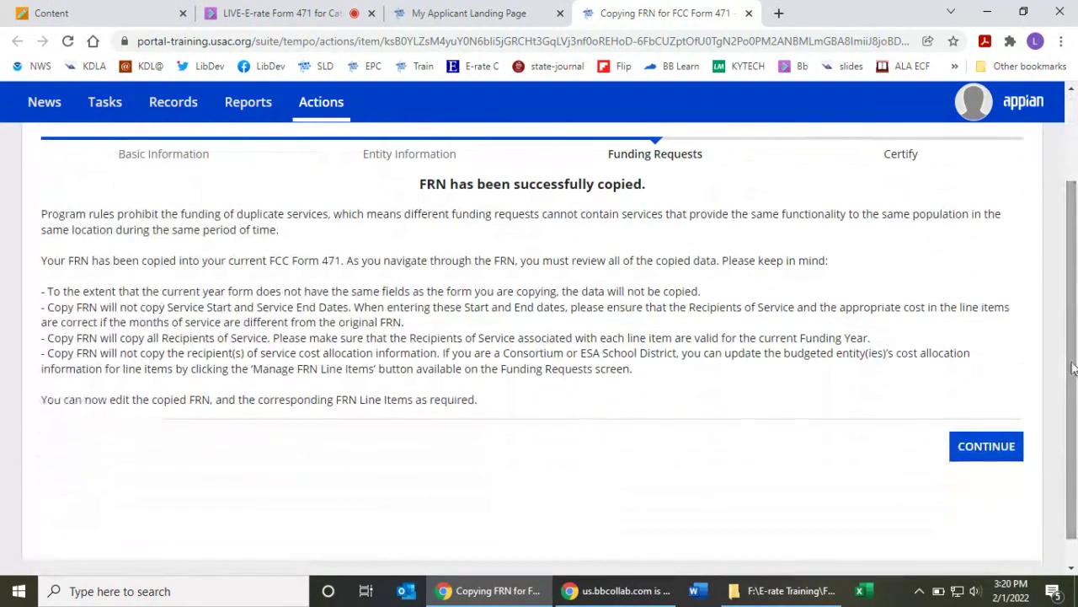
{"action": "left_click", "coordinate": [981, 448]}
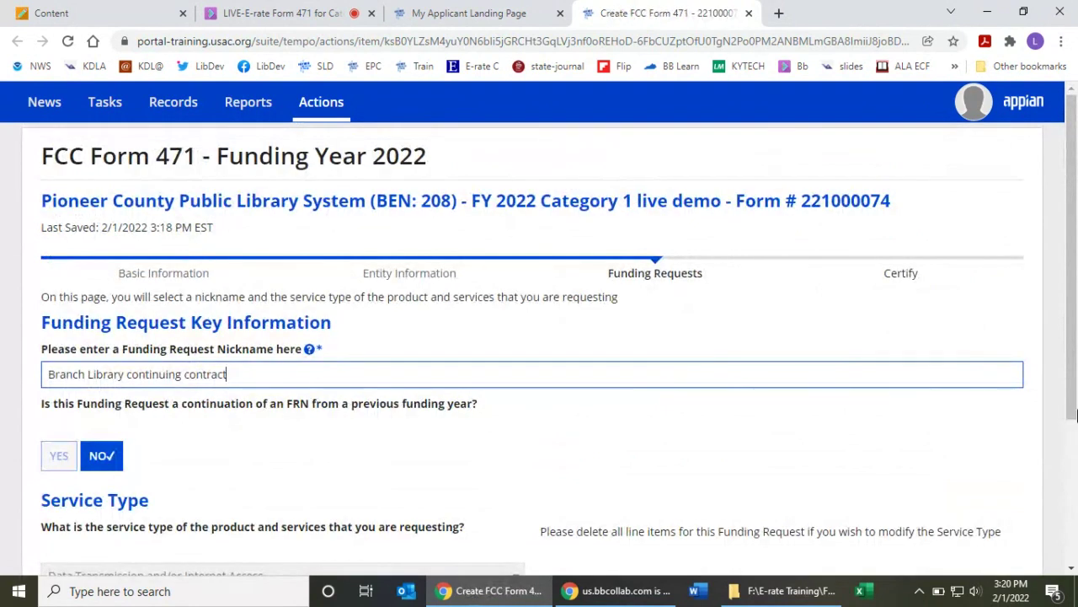
{"action": "left_click_drag", "start_coordinate": [1070, 219], "coordinate": [1069, 336]}
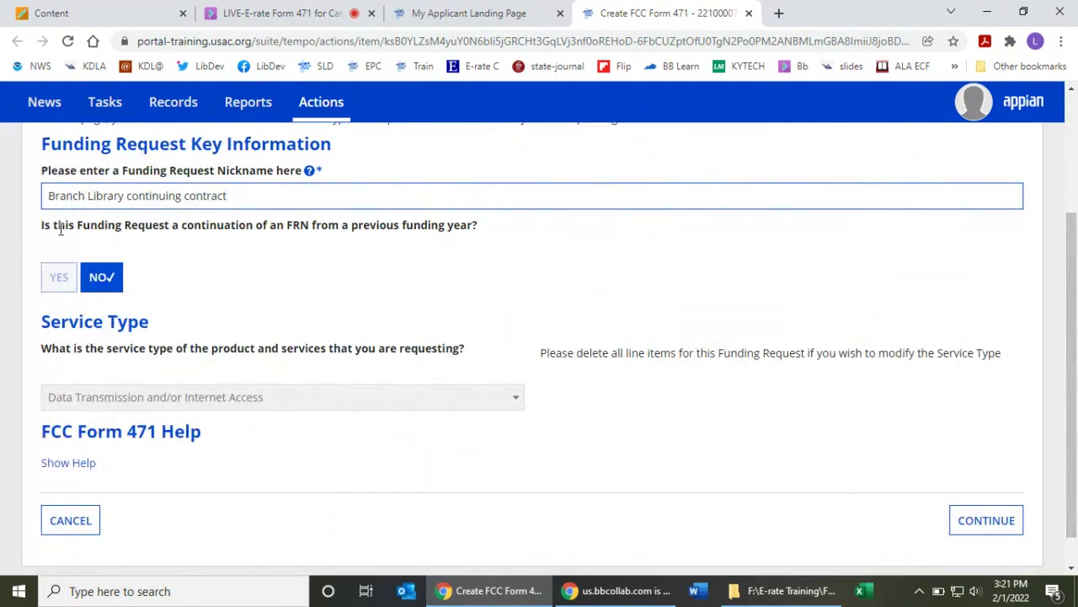
{"action": "left_click_drag", "start_coordinate": [40, 233], "coordinate": [401, 258]}
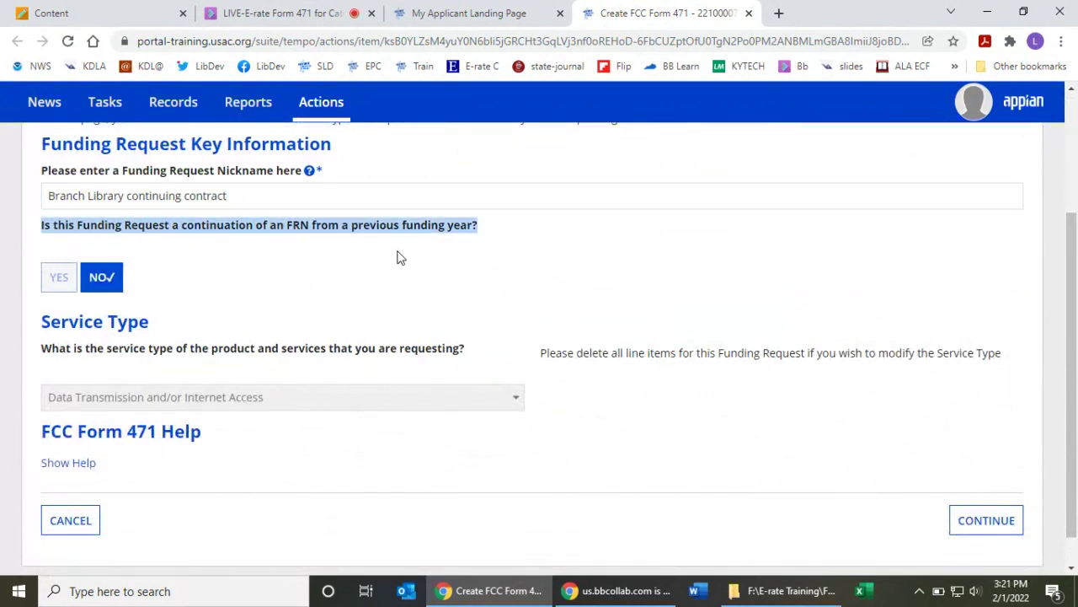
{"action": "left_click", "coordinate": [106, 282]}
{"action": "left_click", "coordinate": [55, 275]}
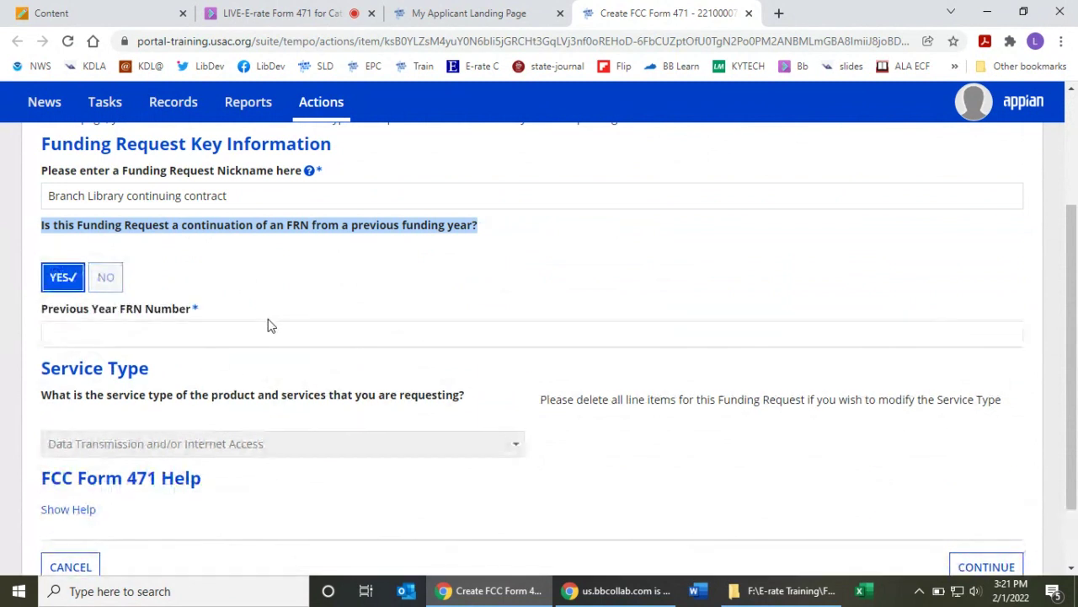
{"action": "left_click", "coordinate": [240, 339]}
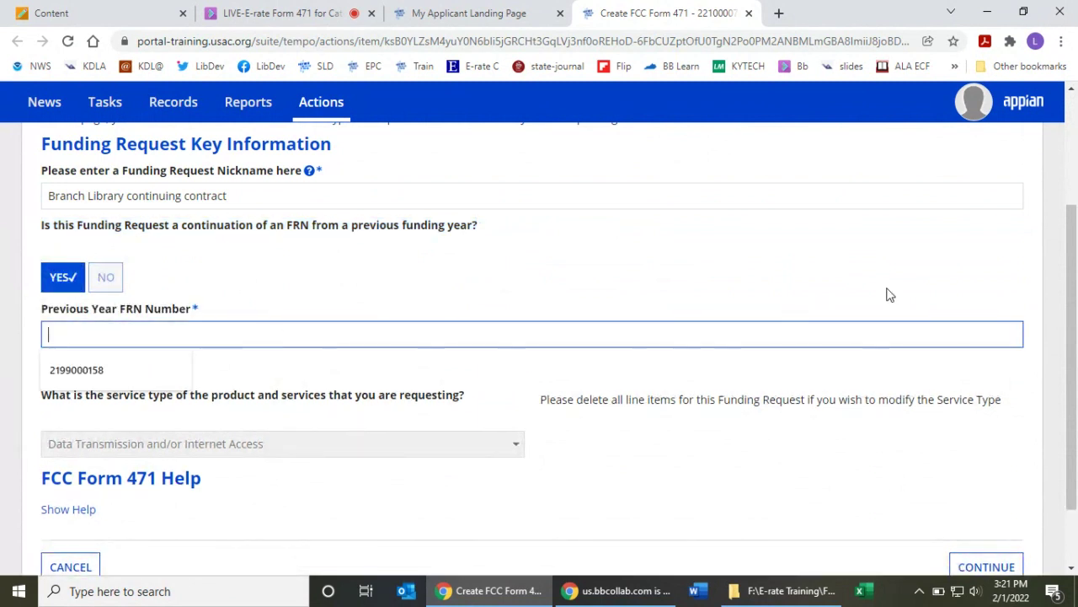
{"action": "key", "text": "ctrl+v"}
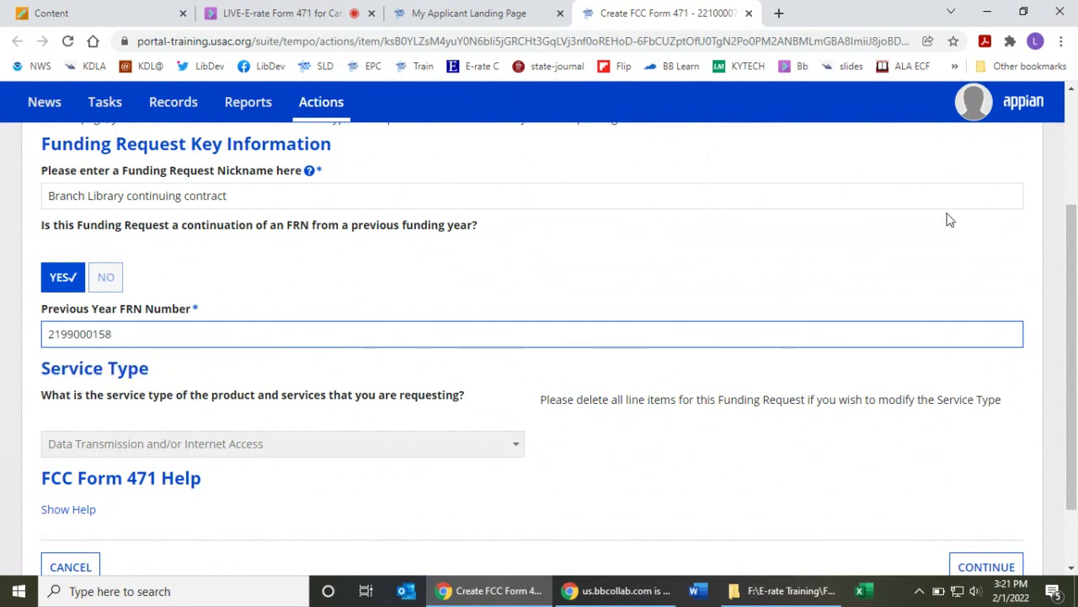
{"action": "left_click", "coordinate": [949, 220]}
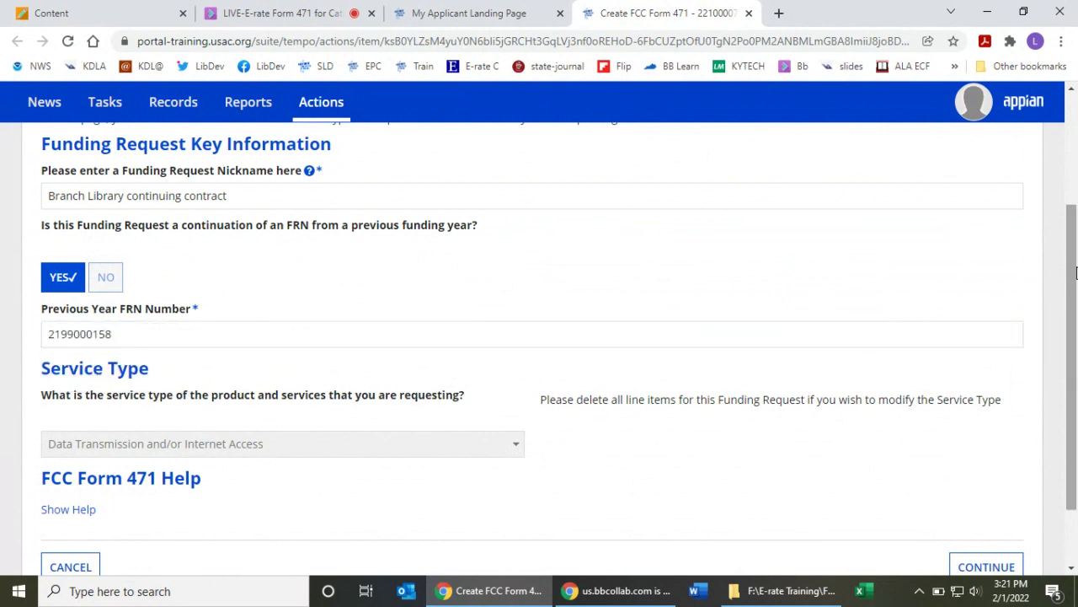
{"action": "scroll", "coordinate": [1074, 266], "scroll_direction": "down", "scroll_amount": 2}
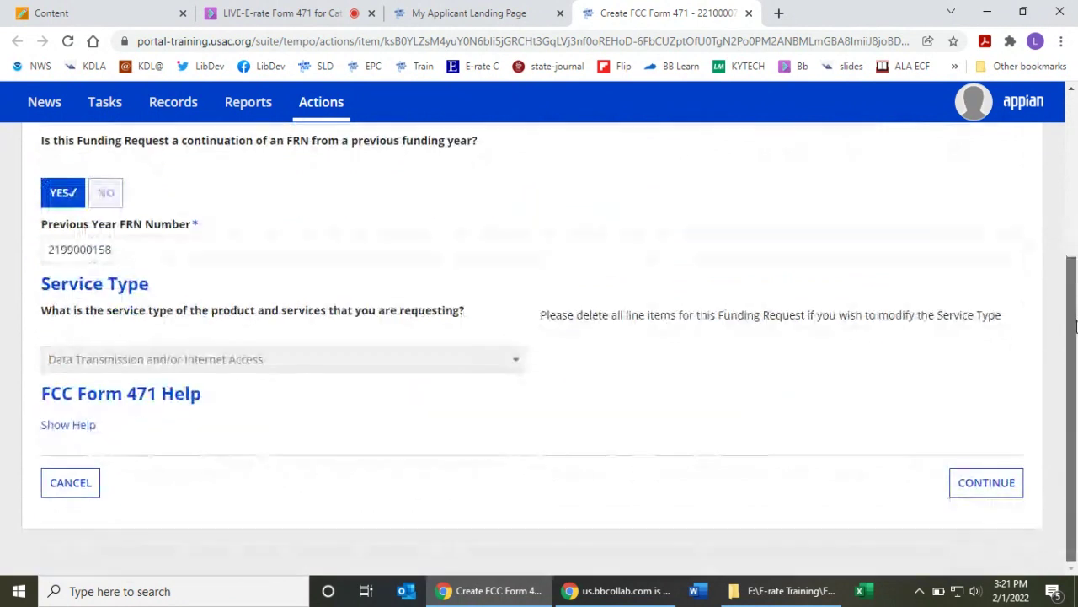
- Keep the Contract selection and advance to the contract details
{"action": "left_click", "coordinate": [985, 484]}
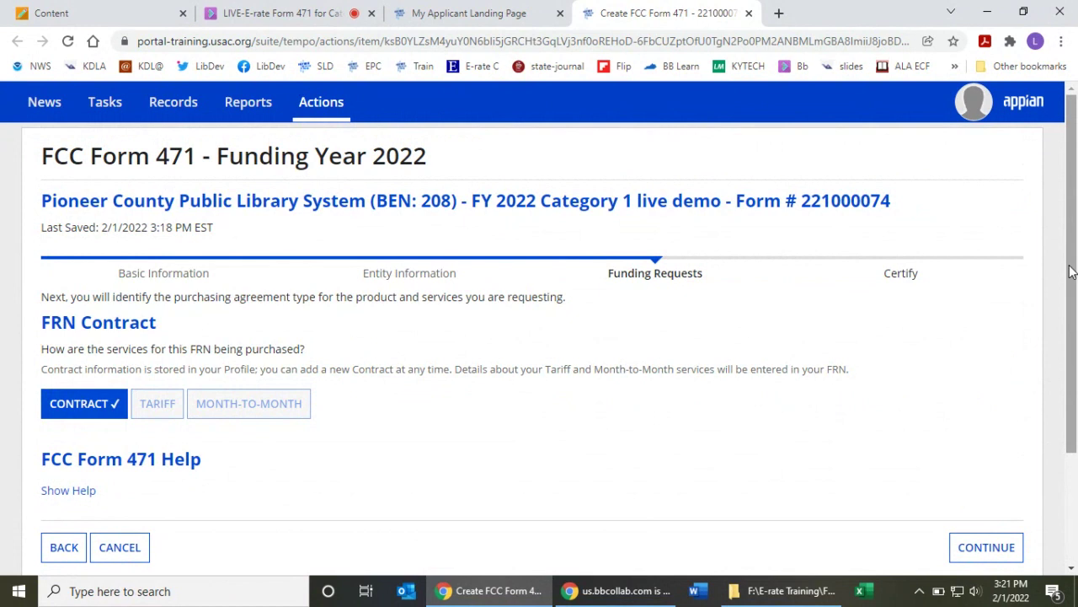
{"action": "scroll", "coordinate": [1069, 271], "scroll_direction": "down", "scroll_amount": 1}
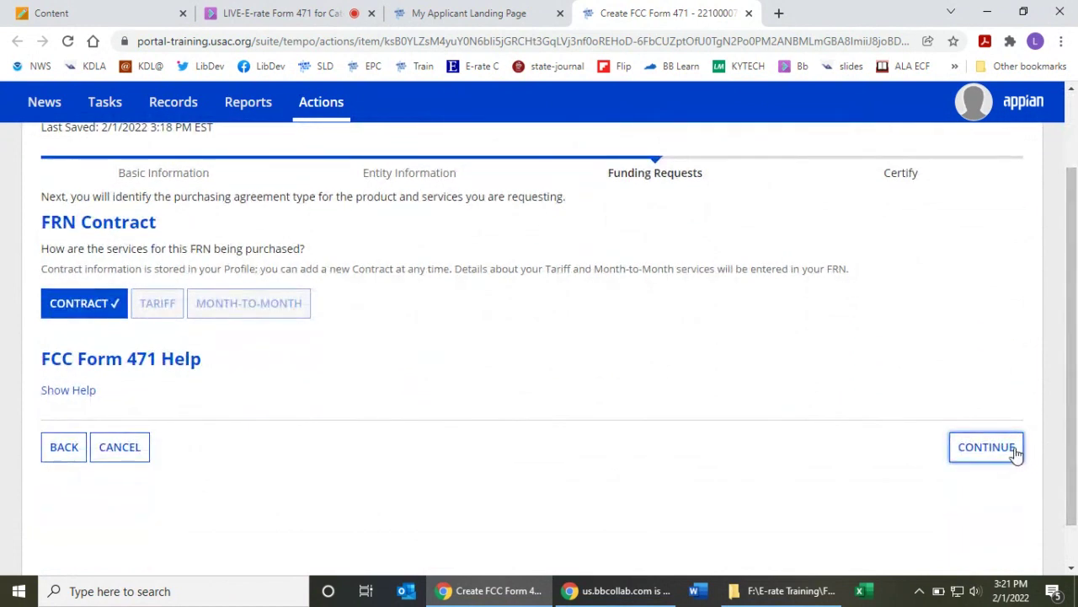
{"action": "left_click", "coordinate": [1015, 452]}
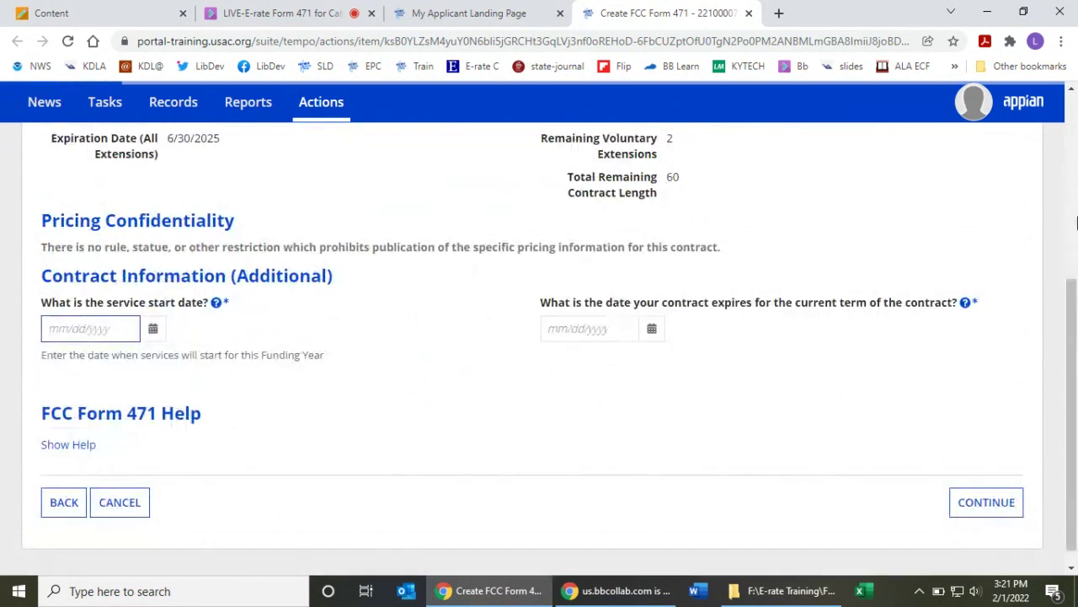
- Enter service start date 07/01/2022 and contract expiration date 06/30/2024
{"action": "left_click_drag", "start_coordinate": [1074, 269], "coordinate": [1060, 169]}
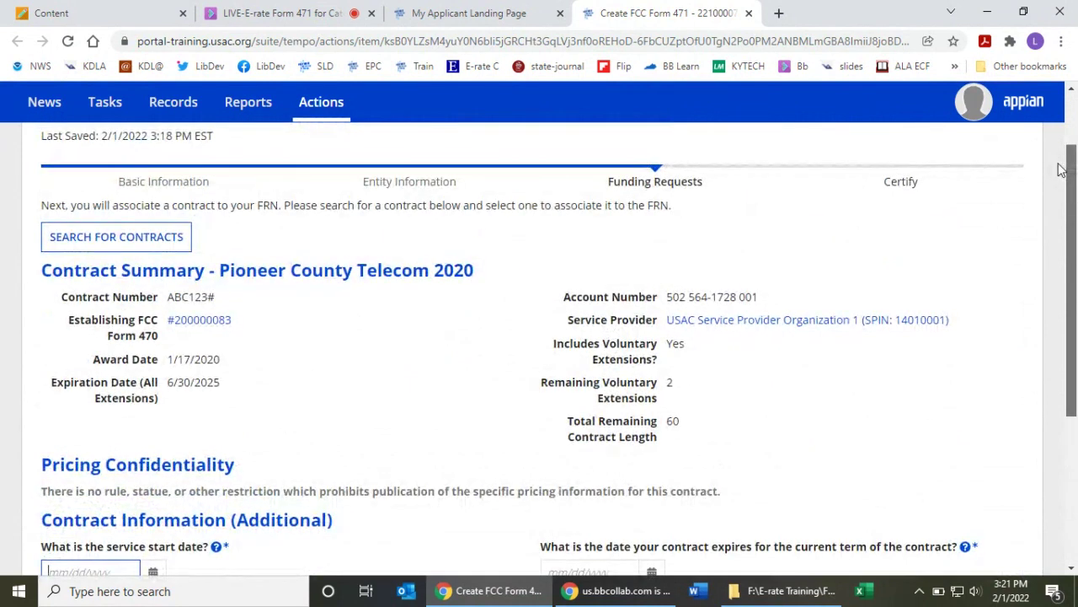
{"action": "left_click_drag", "start_coordinate": [1062, 170], "coordinate": [1062, 165]}
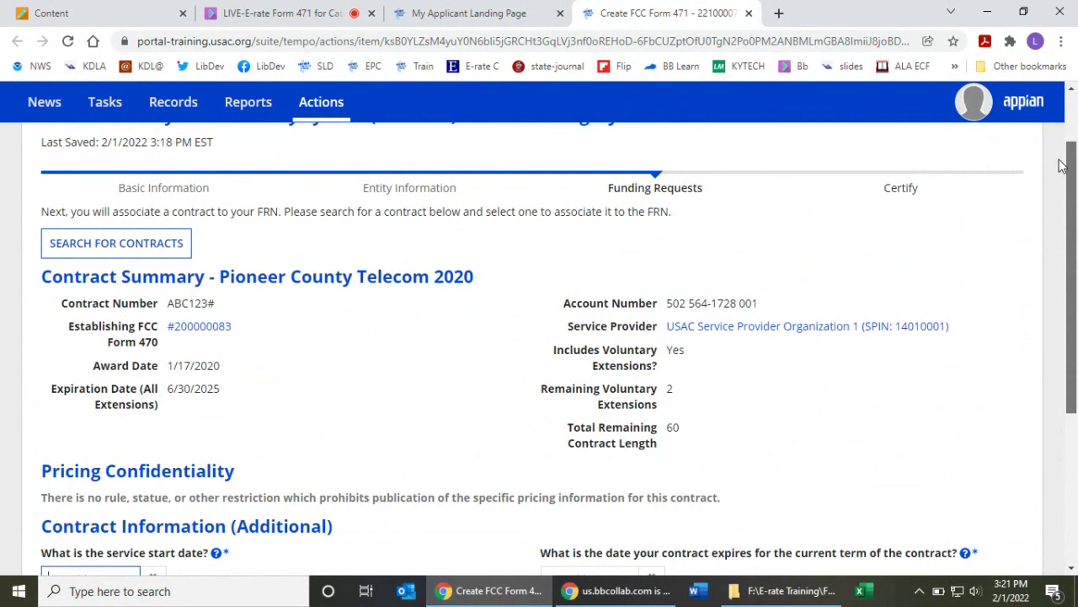
{"action": "left_click_drag", "start_coordinate": [1061, 165], "coordinate": [1052, 308]}
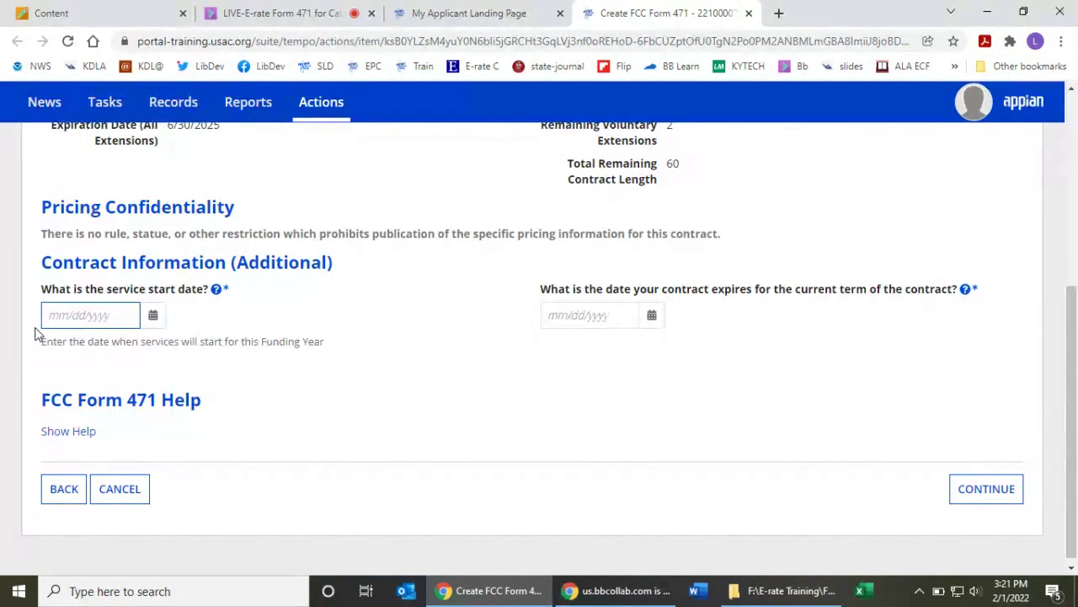
{"action": "type", "text": "07/01/2022"}
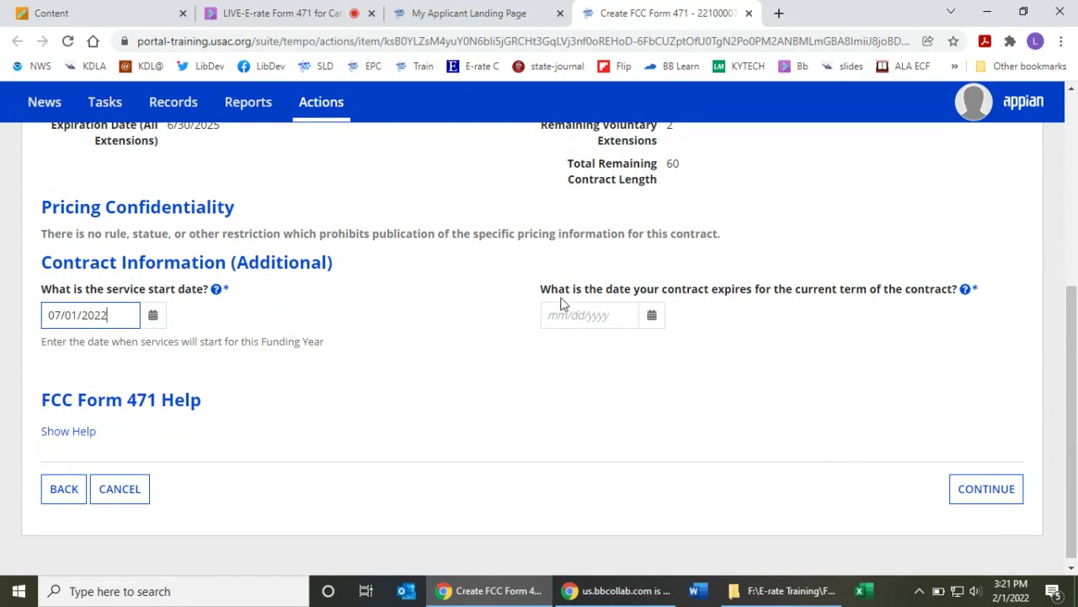
{"action": "left_click", "coordinate": [571, 315]}
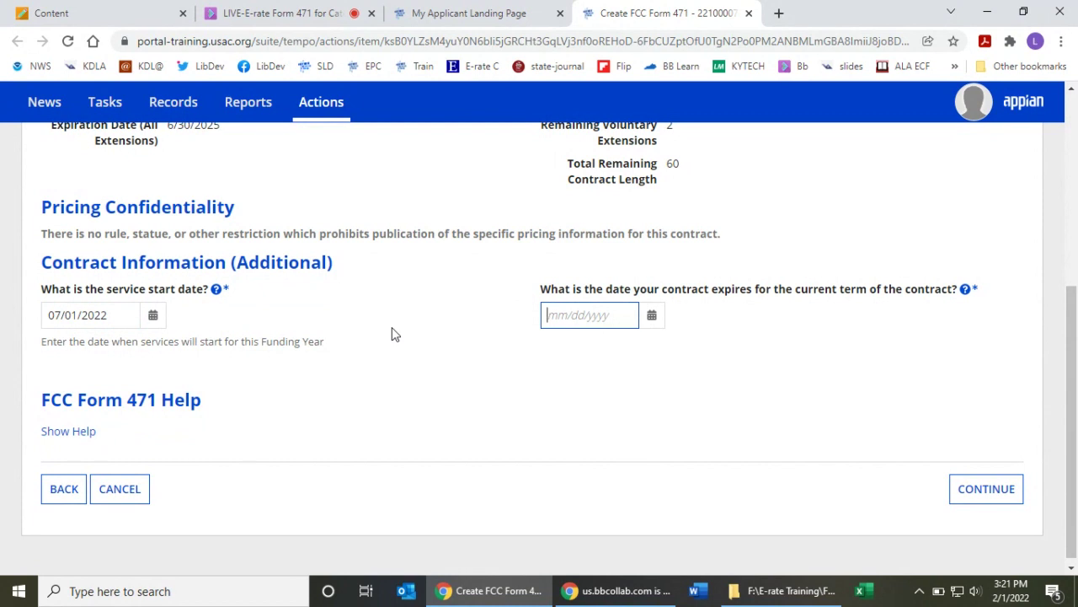
{"action": "type", "text": "06/30/2024"}
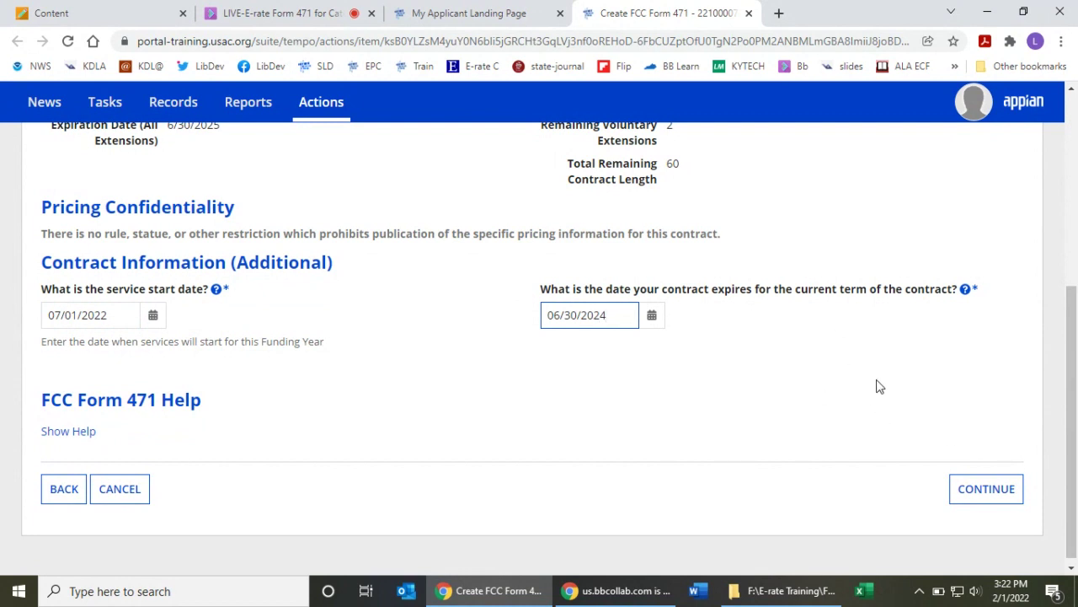
{"action": "left_click", "coordinate": [991, 503]}
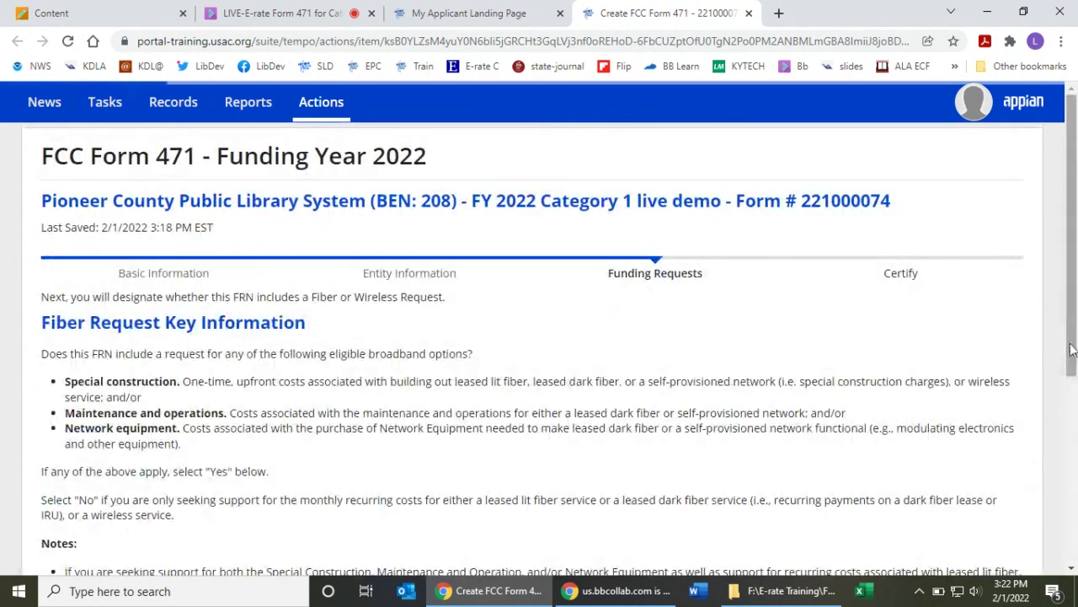
{"action": "left_click_drag", "start_coordinate": [1073, 358], "coordinate": [1074, 375]}
{"action": "scroll", "coordinate": [1073, 375], "scroll_direction": "down", "scroll_amount": 4}
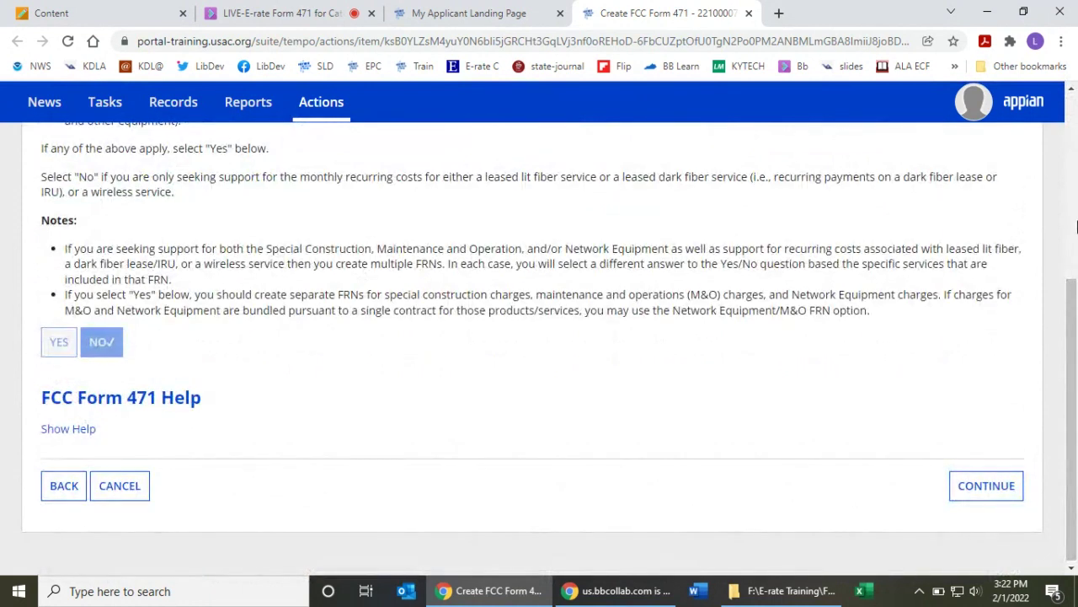
{"action": "left_click_drag", "start_coordinate": [1074, 228], "coordinate": [1076, 269]}
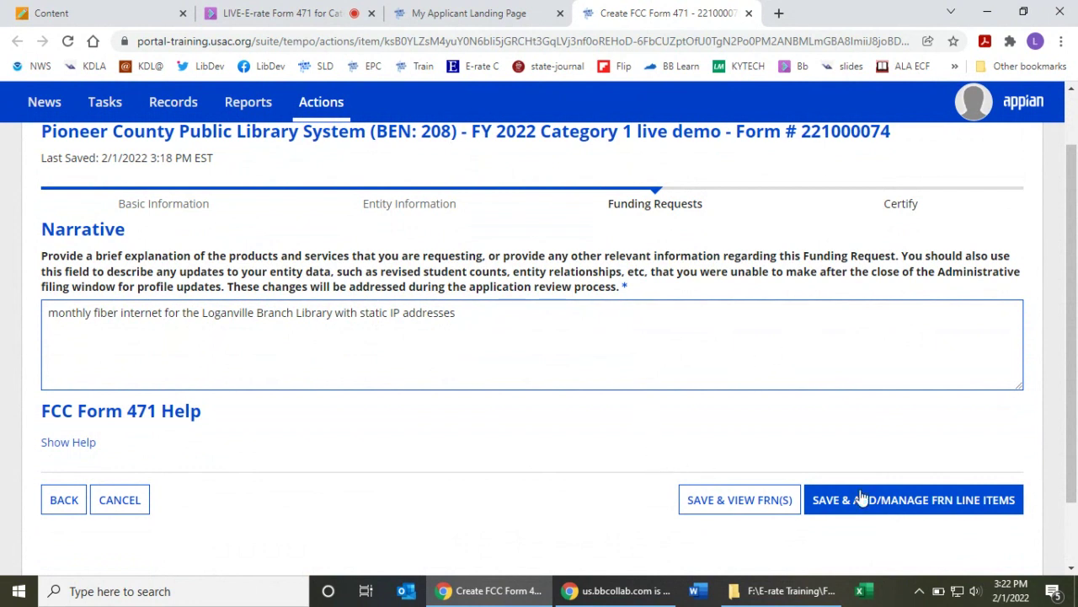
{"action": "left_click", "coordinate": [883, 512]}
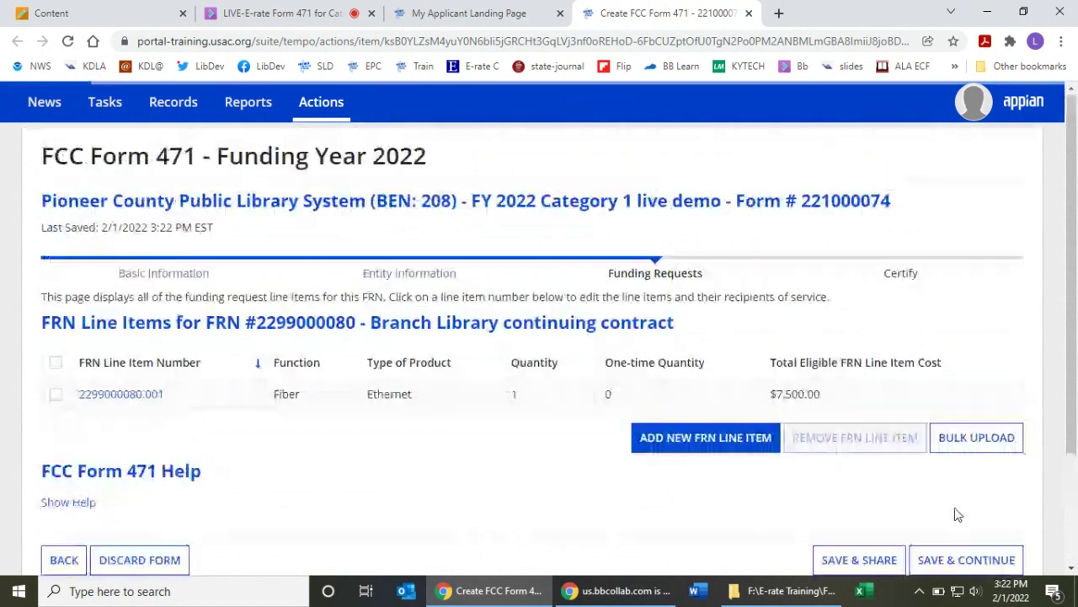
{"action": "left_click_drag", "start_coordinate": [1072, 297], "coordinate": [1075, 339]}
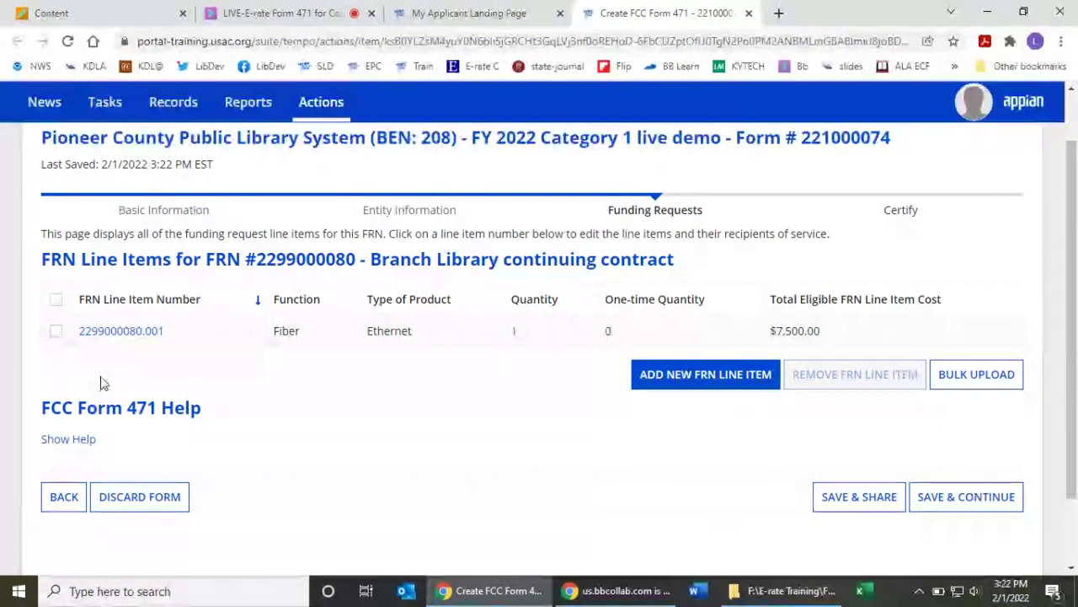
{"action": "left_click", "coordinate": [55, 331]}
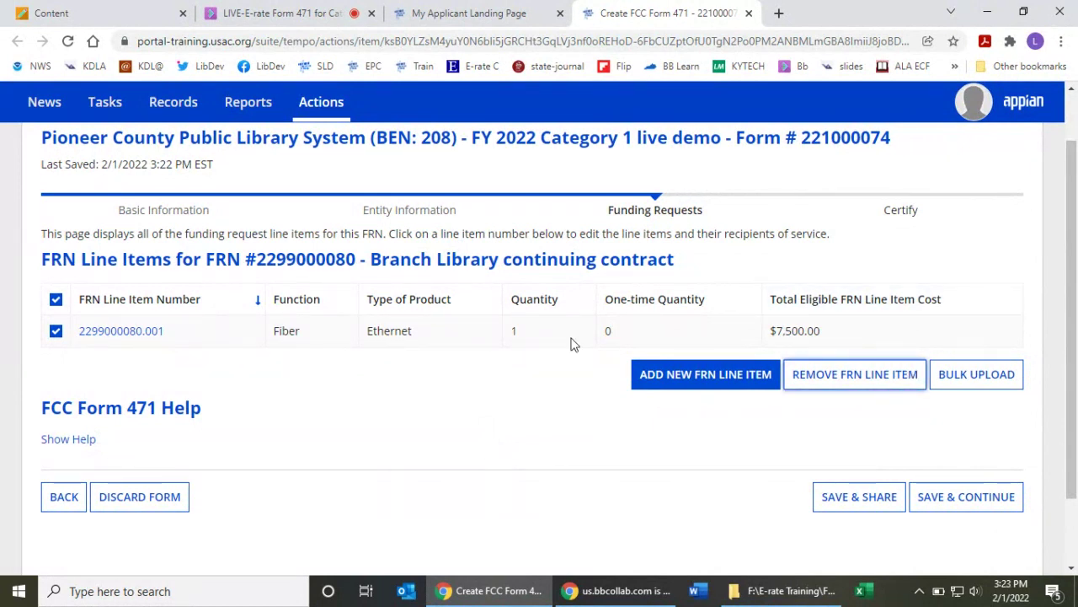
{"action": "left_click", "coordinate": [56, 331]}
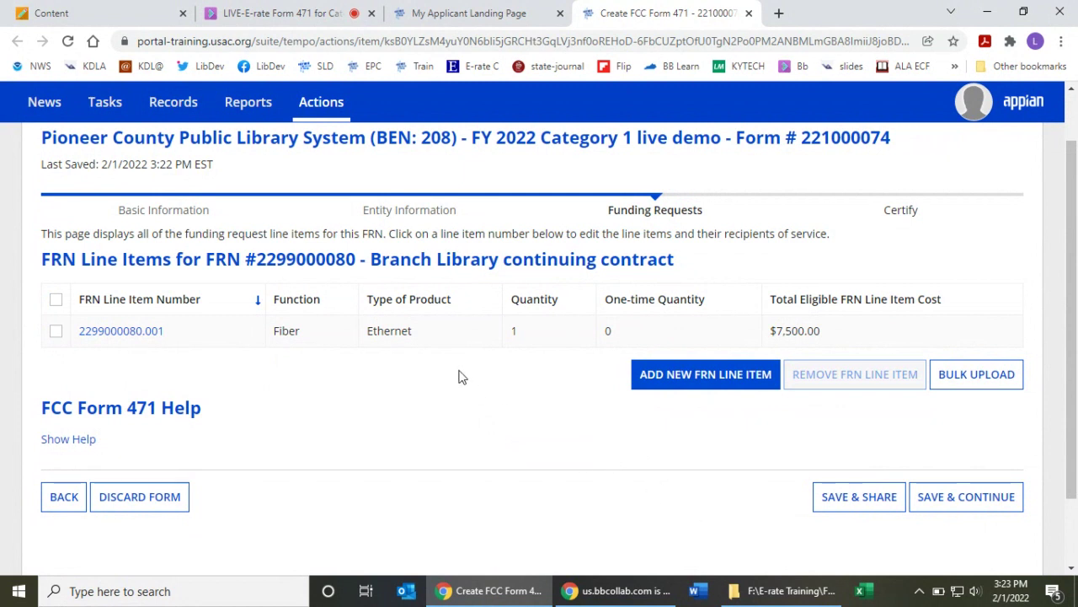
{"action": "scroll", "coordinate": [469, 384], "scroll_direction": "down", "scroll_amount": 1}
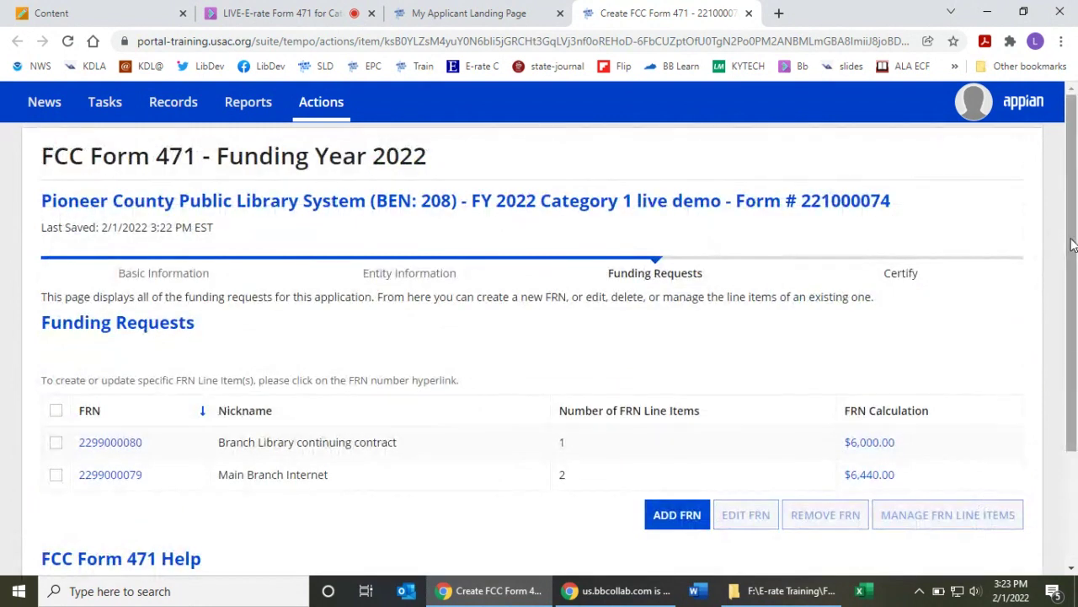
{"action": "scroll", "coordinate": [1075, 291], "scroll_direction": "down", "scroll_amount": 1}
{"action": "scroll", "coordinate": [1075, 291], "scroll_direction": "down", "scroll_amount": 1}
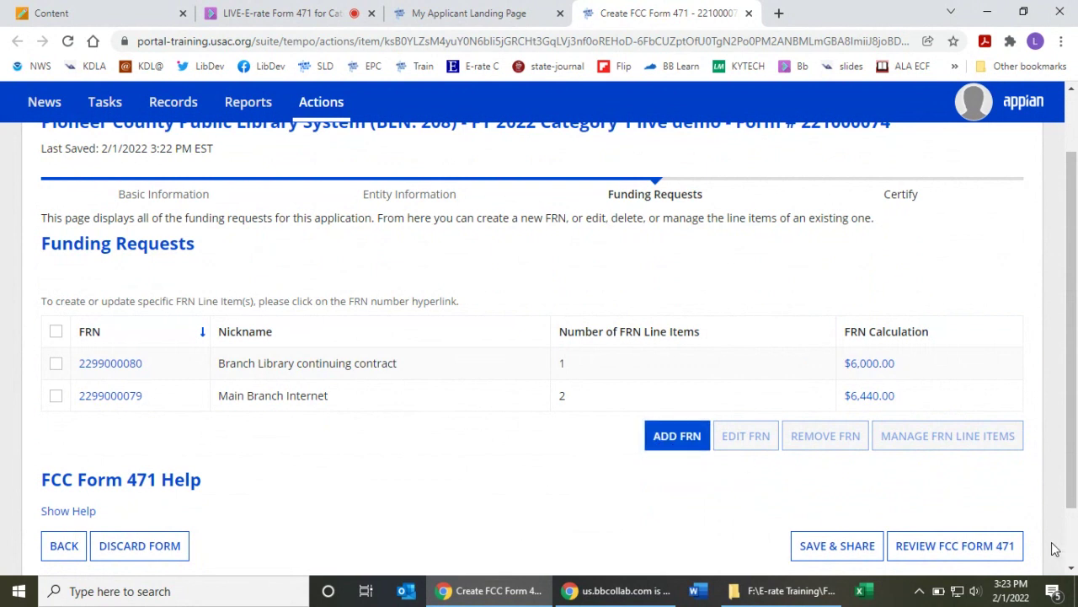
- Name the new request Bookmobile Hotspot, mark it non-continuing and month-to-month
{"action": "type", "text": "Bookmobile"}
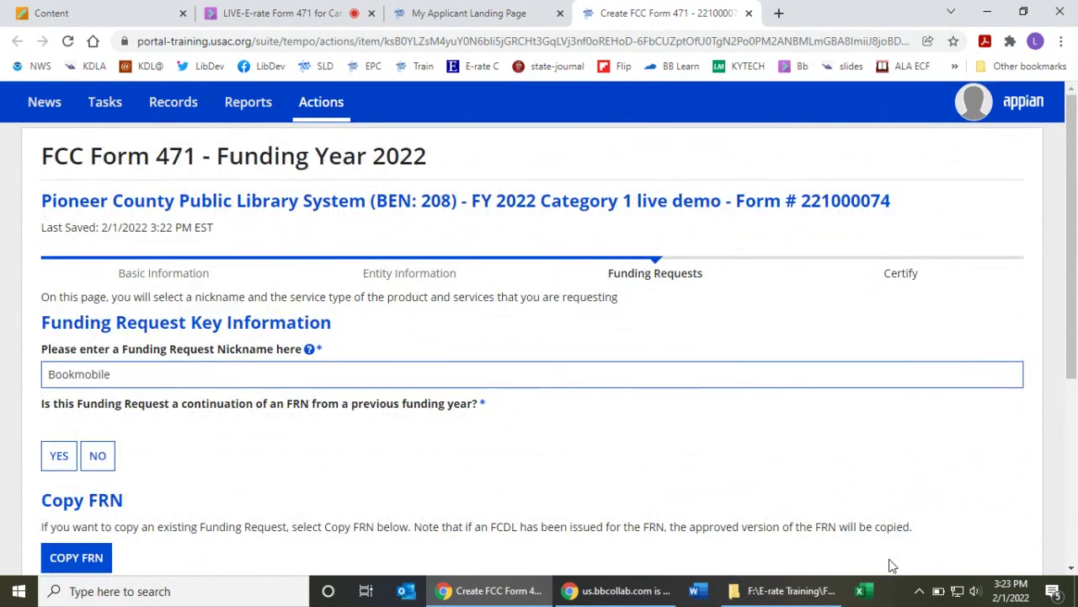
{"action": "type", "text": " Hotspot"}
{"action": "left_click", "coordinate": [99, 455]}
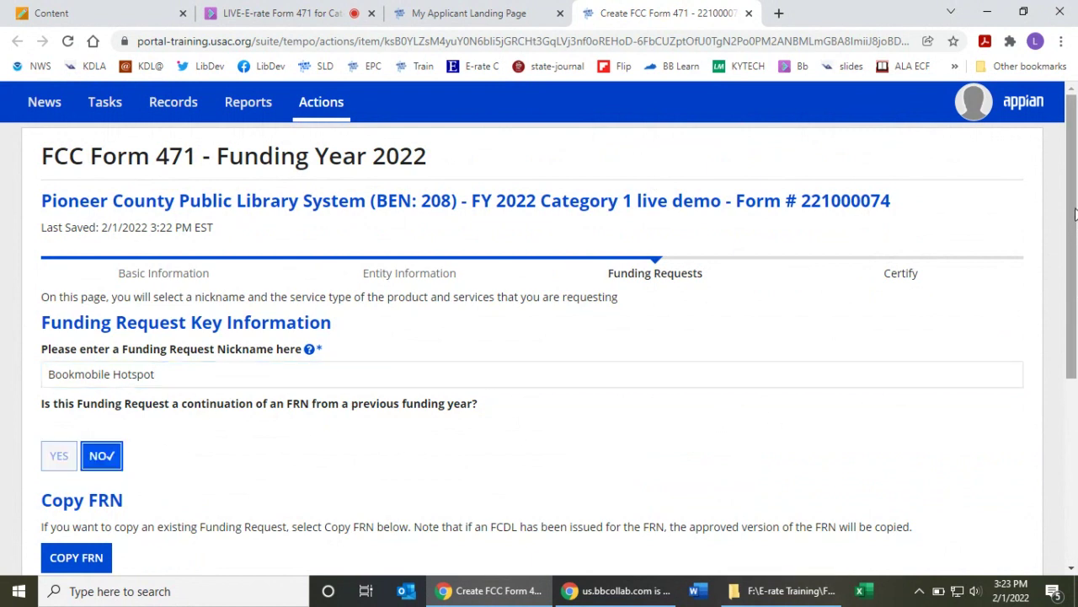
{"action": "left_click_drag", "start_coordinate": [1075, 214], "coordinate": [1076, 395]}
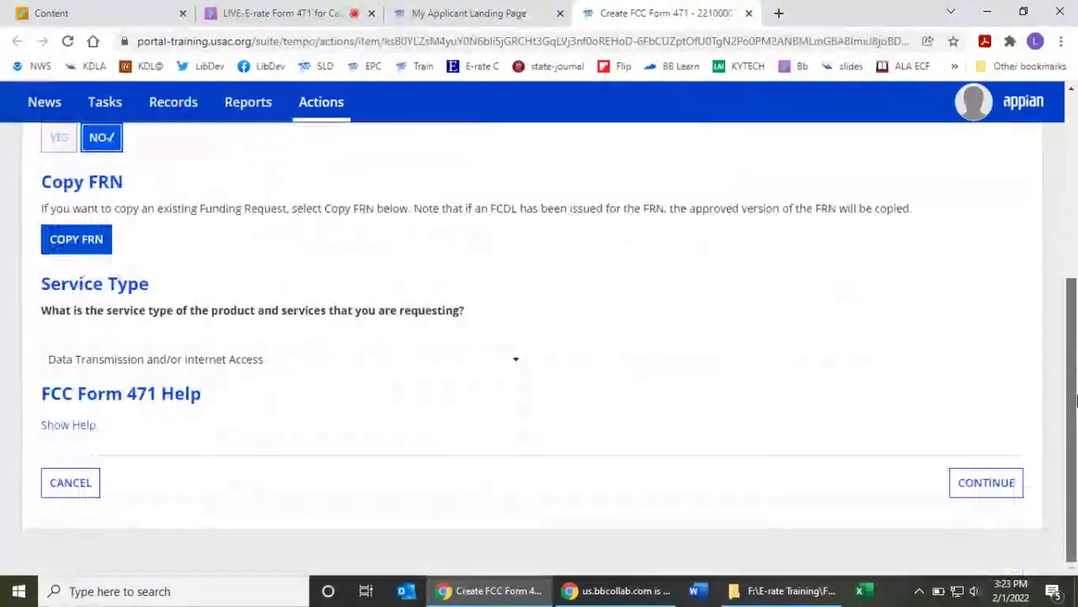
{"action": "left_click", "coordinate": [969, 483]}
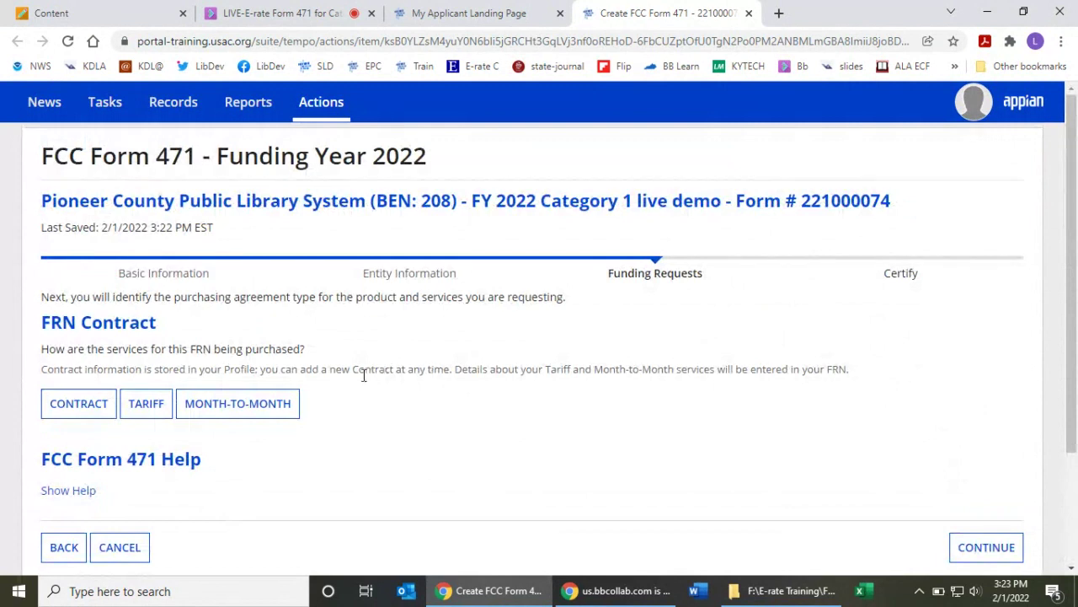
{"action": "left_click", "coordinate": [282, 406]}
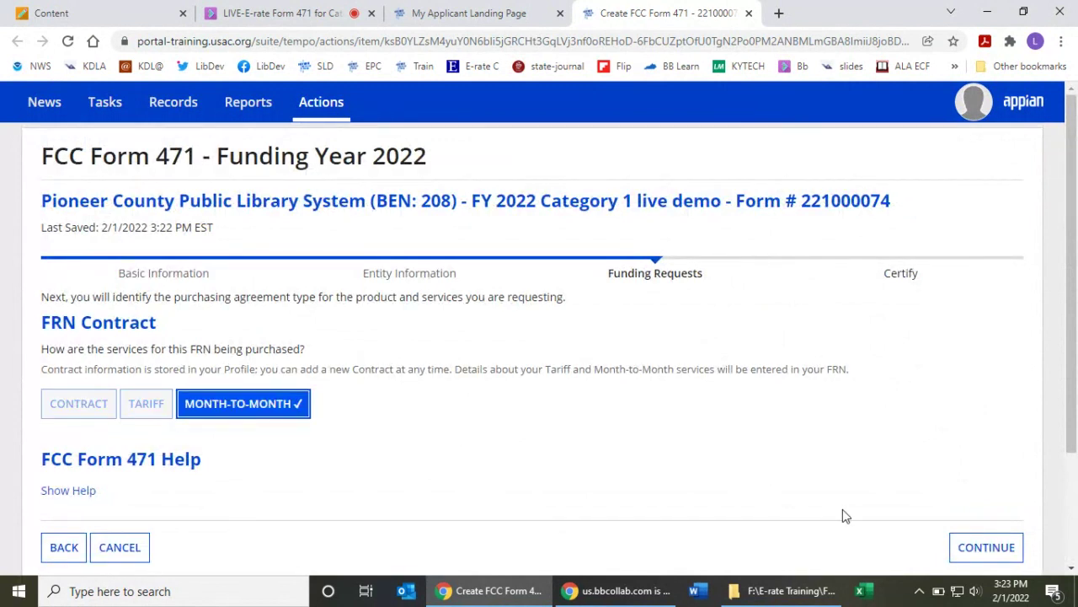
{"action": "left_click", "coordinate": [977, 554]}
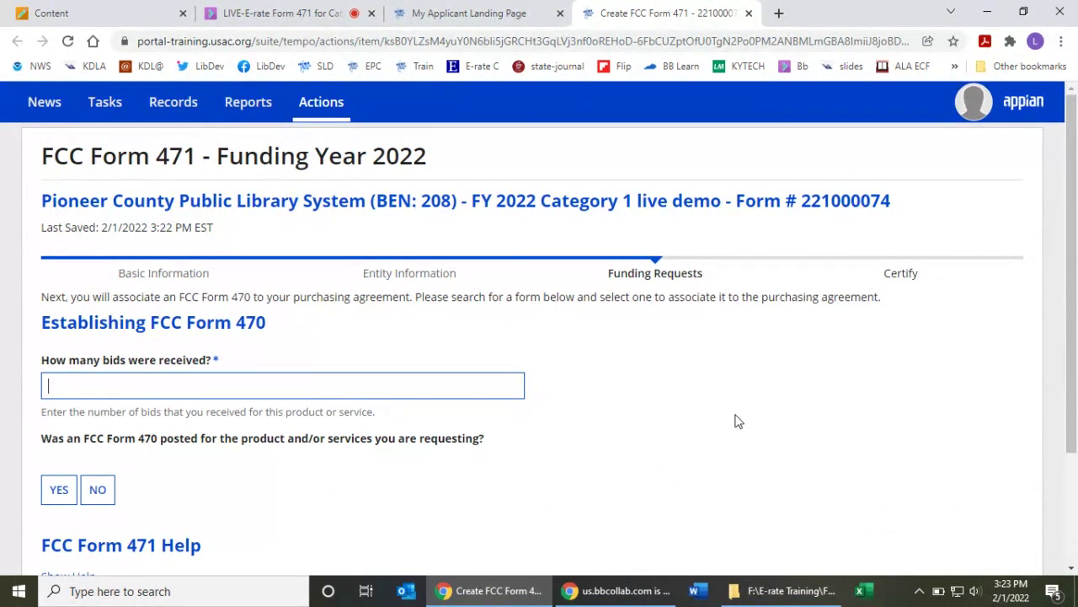
- Record 2 bids received and confirm a Form 470 was posted
{"action": "type", "text": "2"}
{"action": "scroll", "coordinate": [1068, 335], "scroll_direction": "down", "scroll_amount": 3}
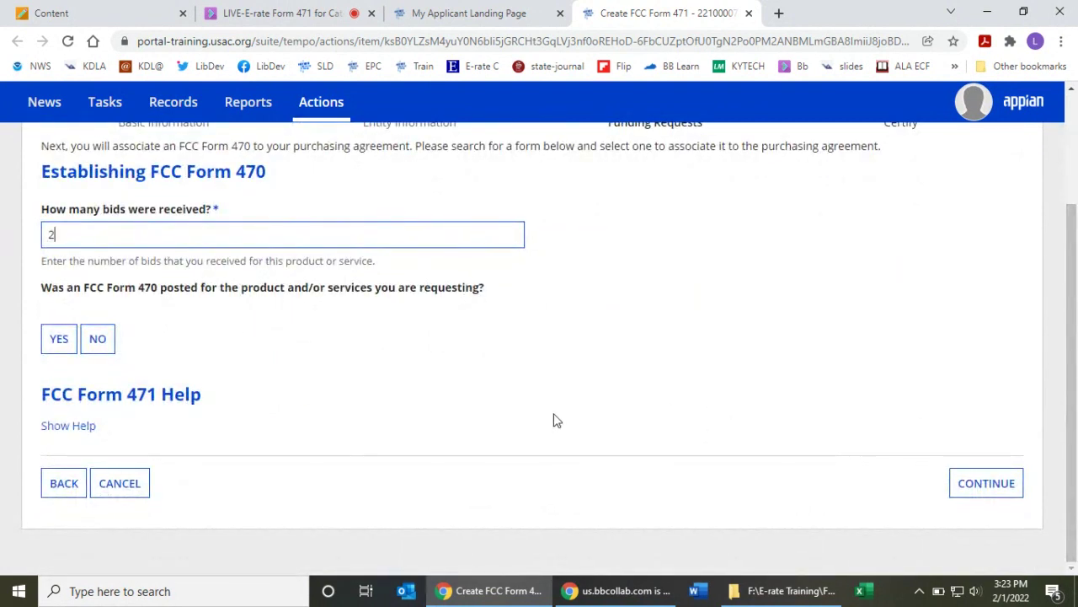
{"action": "left_click", "coordinate": [59, 338]}
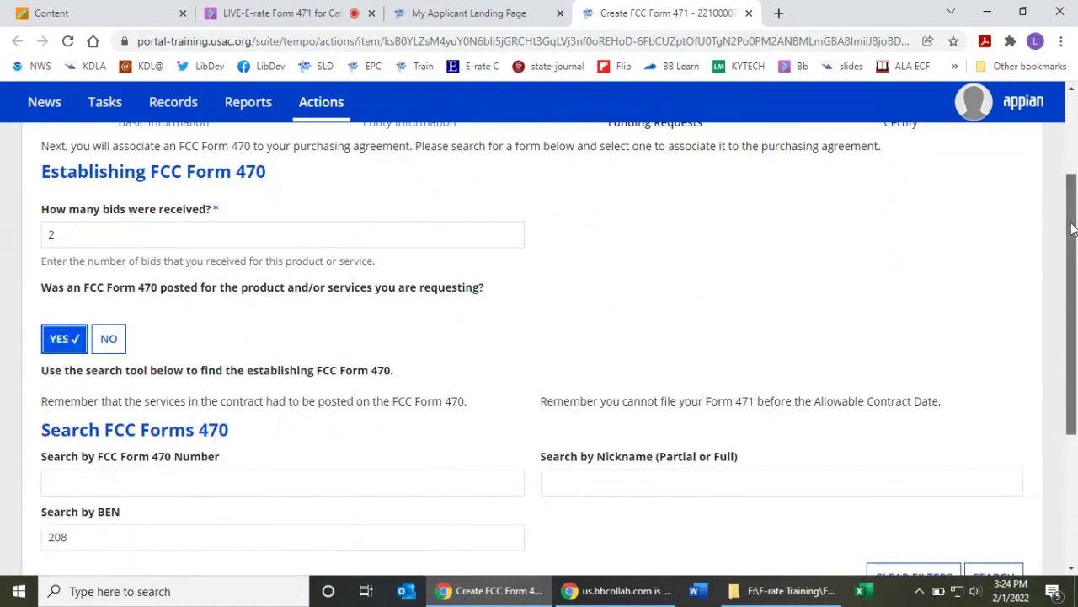
- Find Form 470s sorted newest funding year first and select 220000217
{"action": "left_click_drag", "start_coordinate": [1072, 224], "coordinate": [1073, 313]}
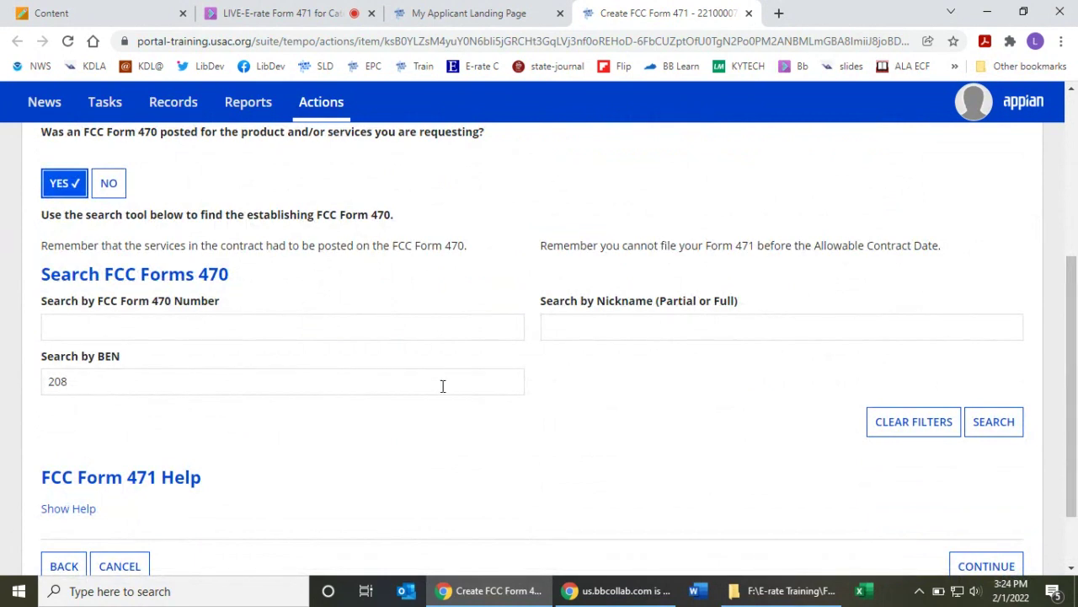
{"action": "left_click", "coordinate": [994, 429]}
{"action": "left_click_drag", "start_coordinate": [1073, 310], "coordinate": [1074, 397]}
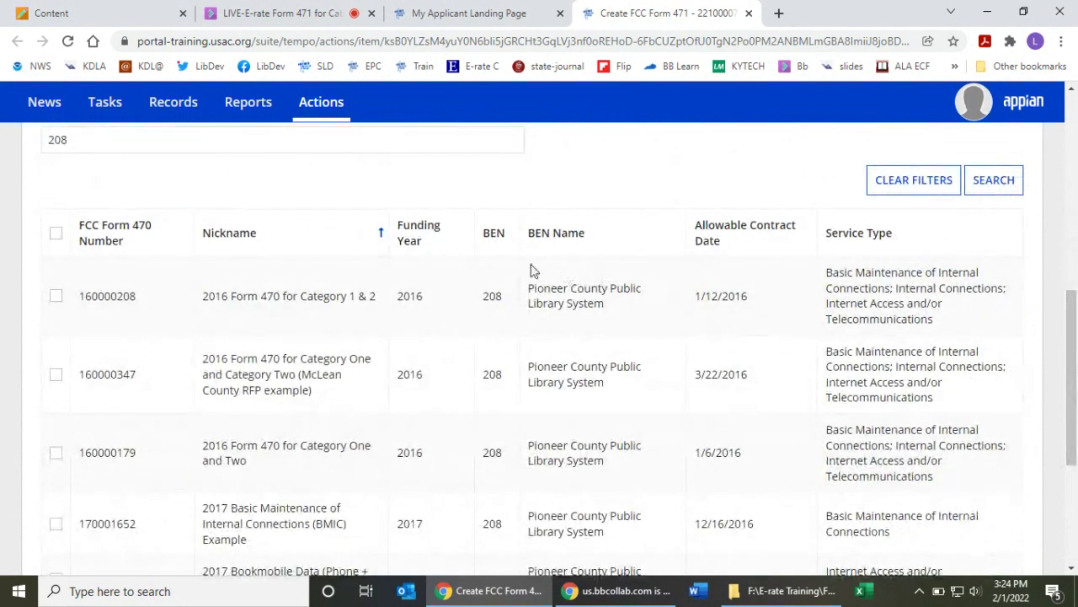
{"action": "left_click", "coordinate": [411, 241]}
{"action": "left_click", "coordinate": [416, 243]}
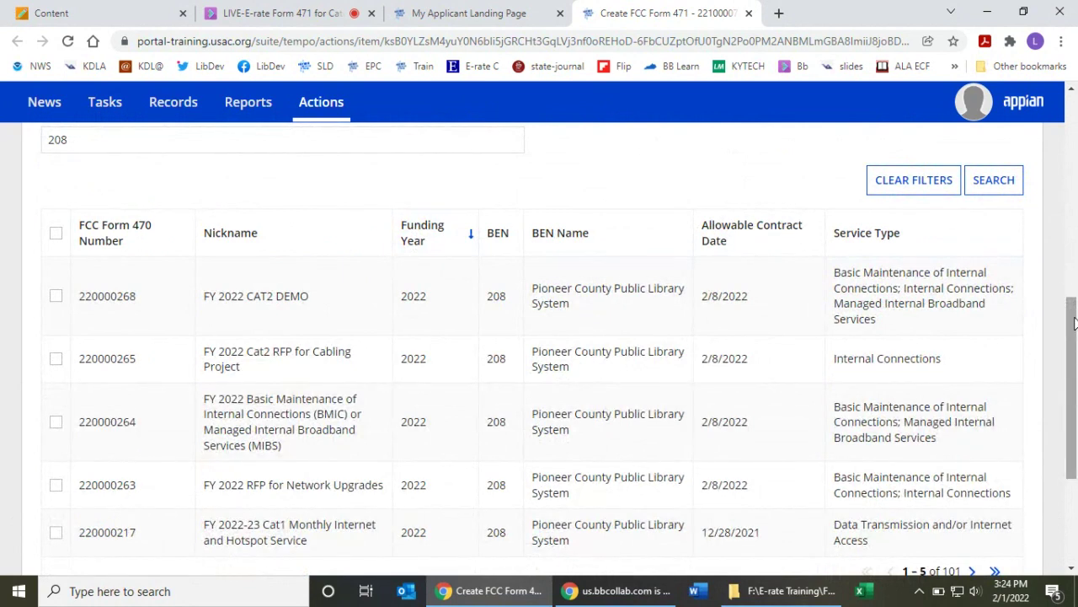
{"action": "scroll", "coordinate": [1074, 329], "scroll_direction": "down", "scroll_amount": 2}
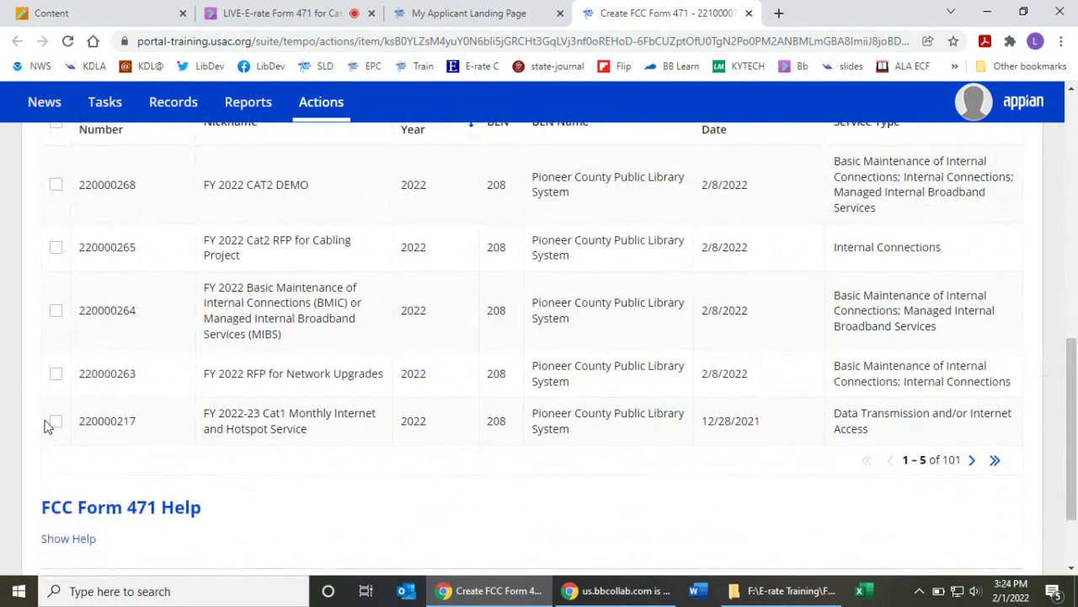
{"action": "left_click", "coordinate": [55, 421]}
{"action": "scroll", "coordinate": [927, 497], "scroll_direction": "down", "scroll_amount": 1}
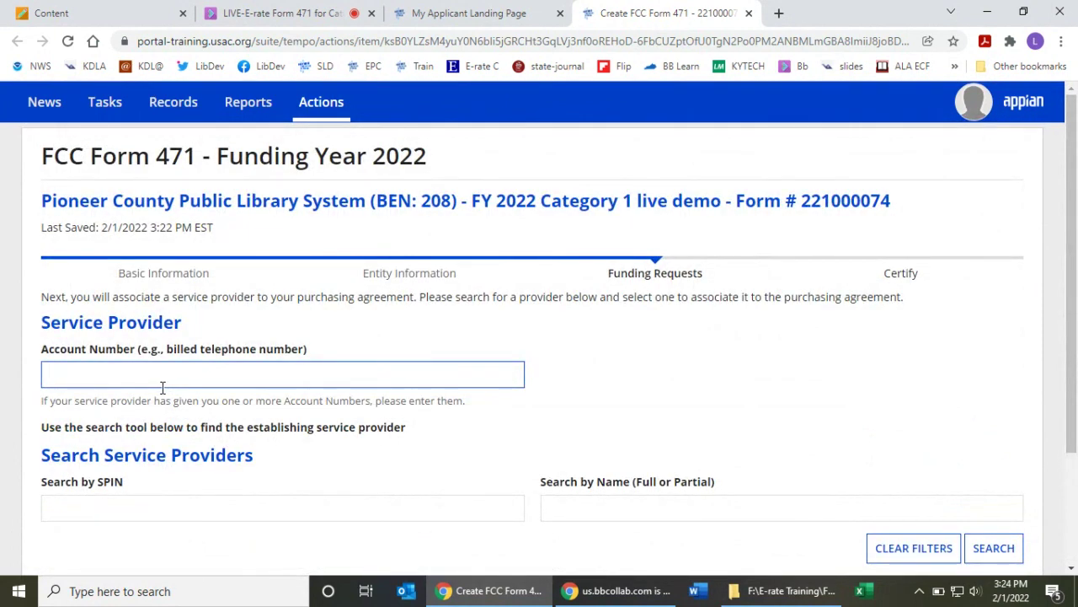
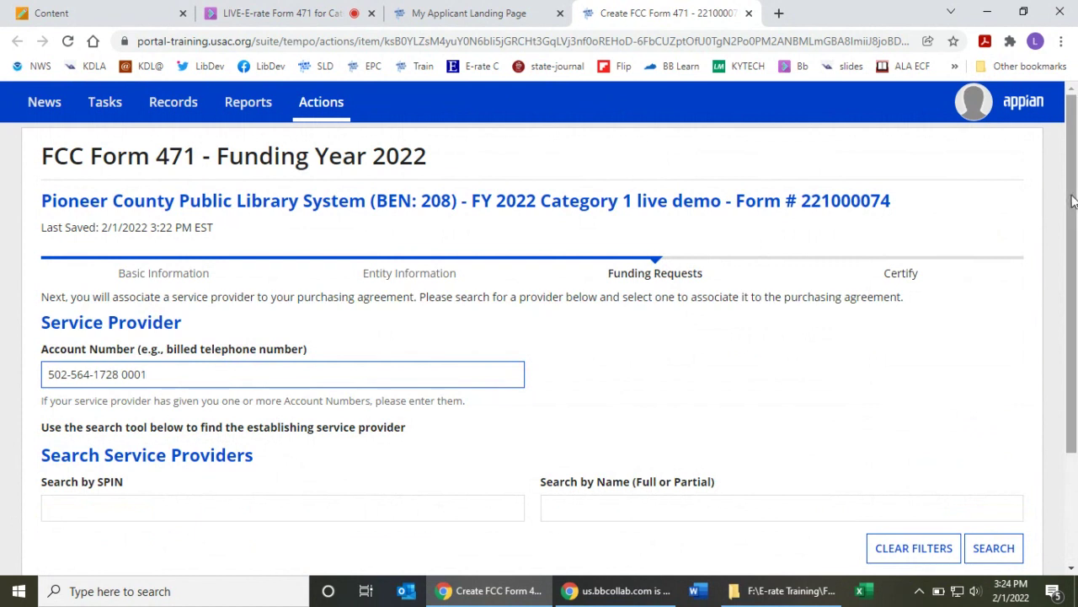
- Enter the billed account number and search providers by SPIN 14010003
{"action": "left_click_drag", "start_coordinate": [1072, 201], "coordinate": [1072, 250]}
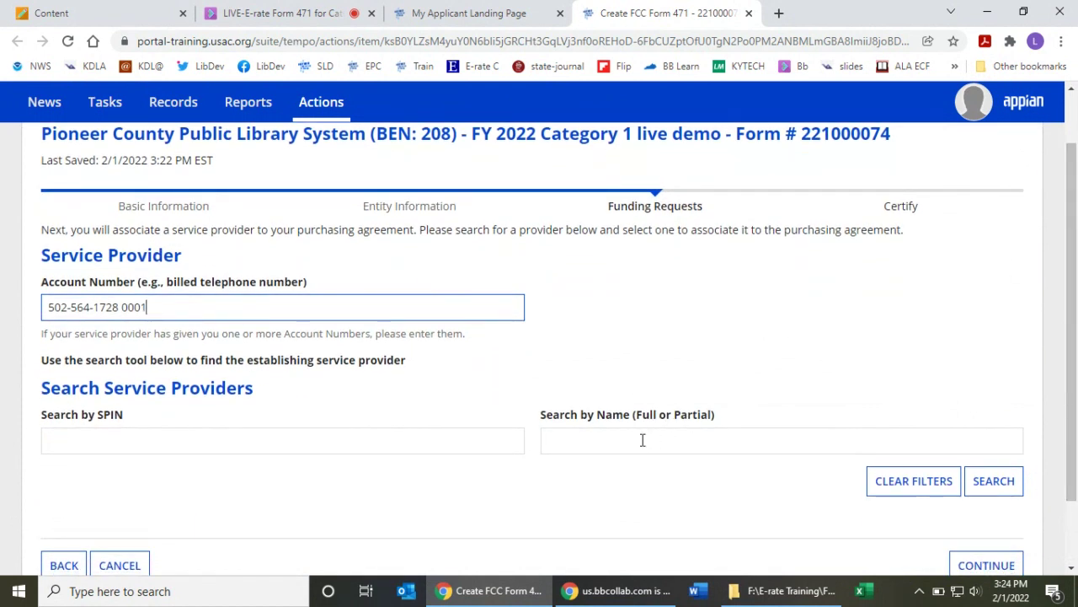
{"action": "left_click", "coordinate": [147, 439]}
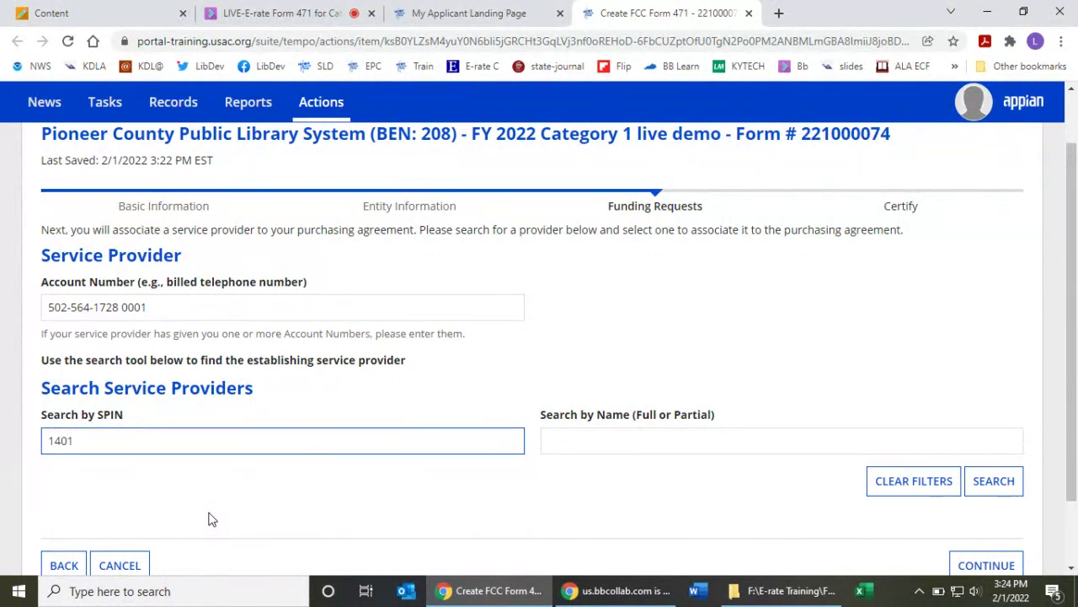
{"action": "type", "text": "03"}
{"action": "left_click", "coordinate": [1015, 487]}
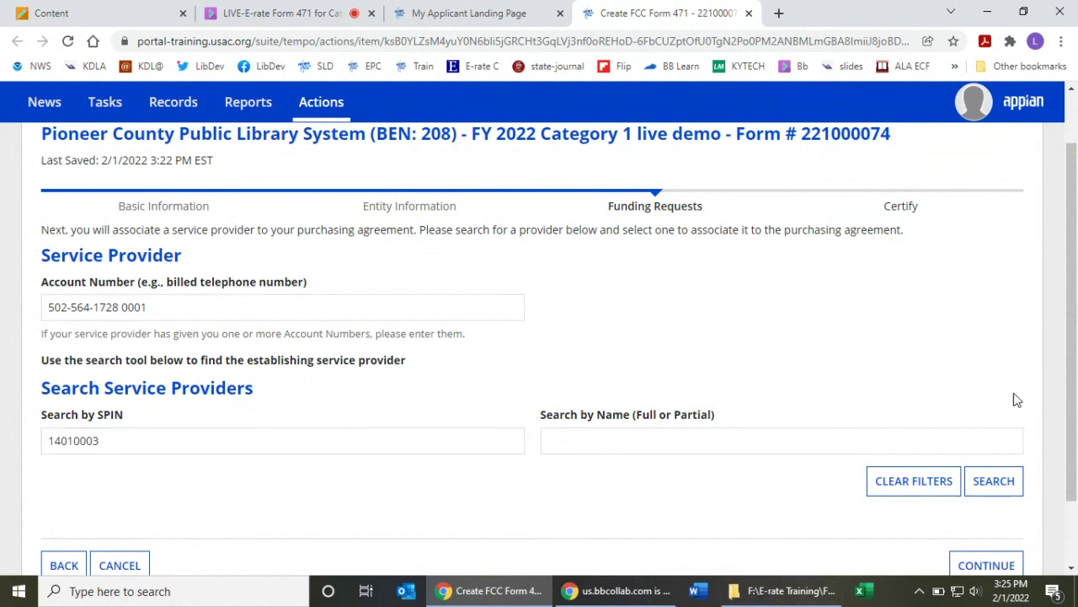
- Select USAC Service Provider Organization 3 and continue to the Dates step
{"action": "scroll", "coordinate": [1066, 324], "scroll_direction": "down", "scroll_amount": 1}
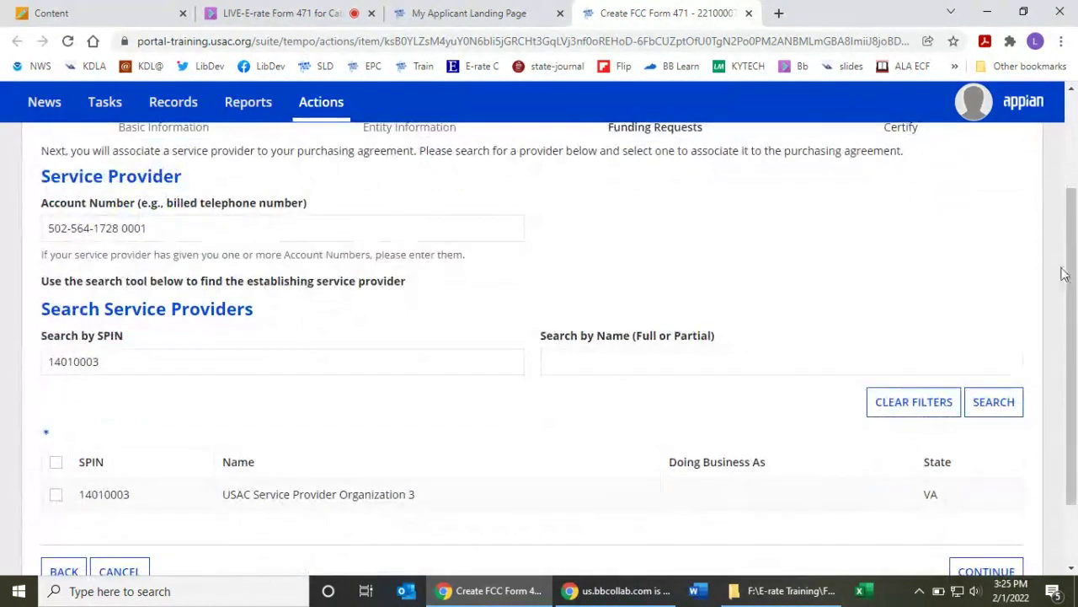
{"action": "scroll", "coordinate": [1065, 324], "scroll_direction": "down", "scroll_amount": 1}
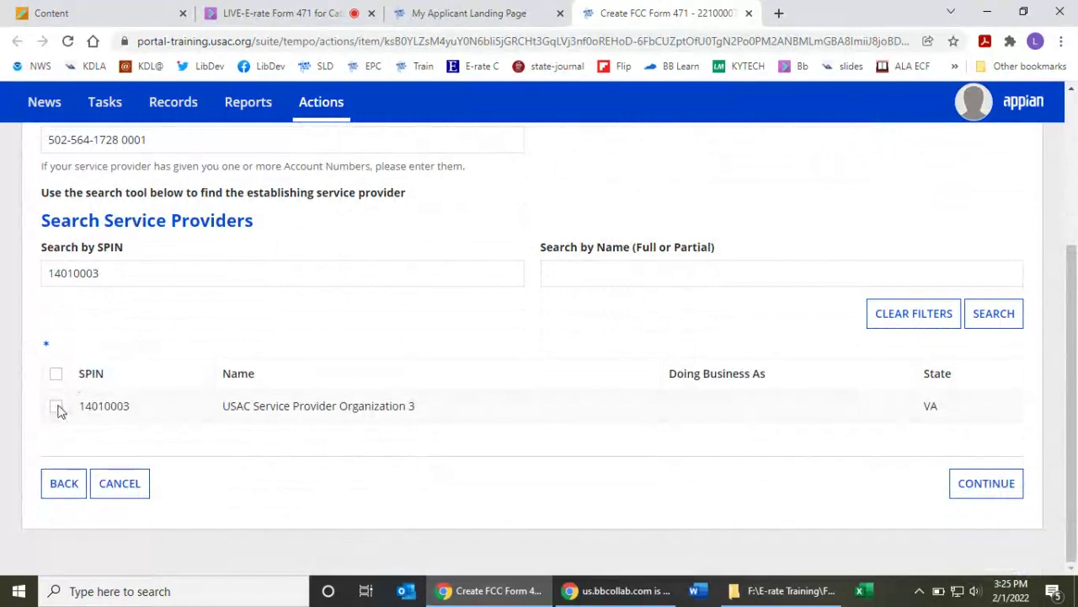
{"action": "left_click", "coordinate": [56, 407]}
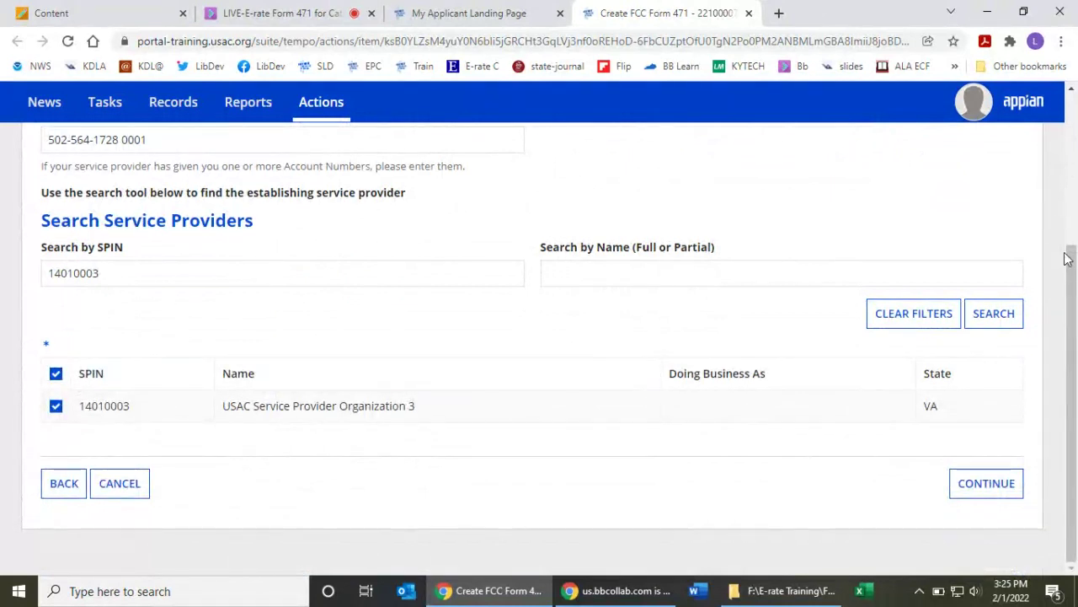
{"action": "left_click", "coordinate": [981, 487]}
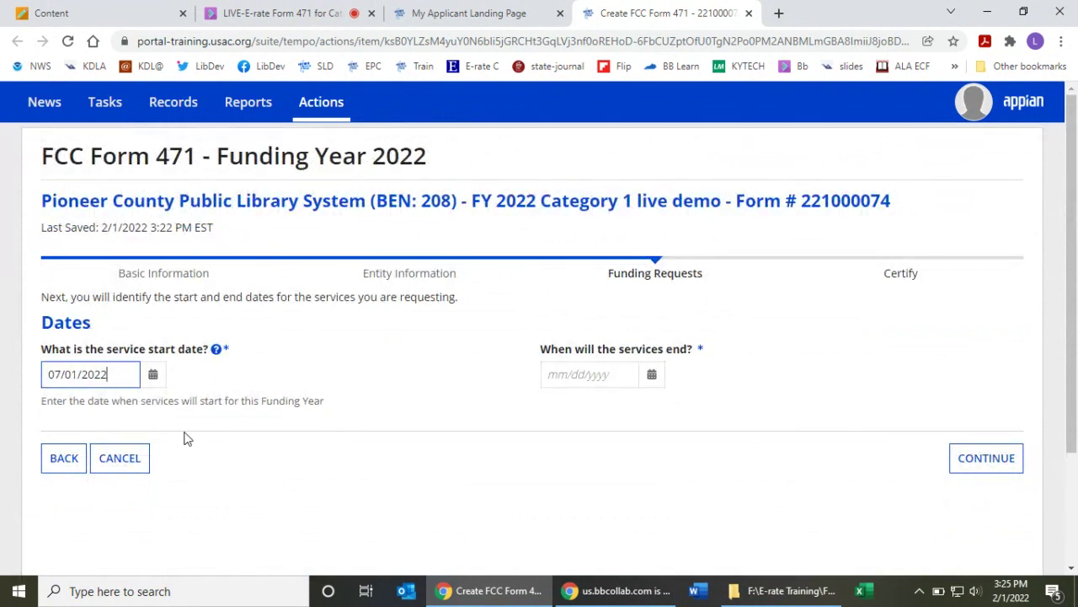
- Set service end date 06/30/2023 and answer No to pricing confidentiality and fiber requests
{"action": "left_click", "coordinate": [585, 384]}
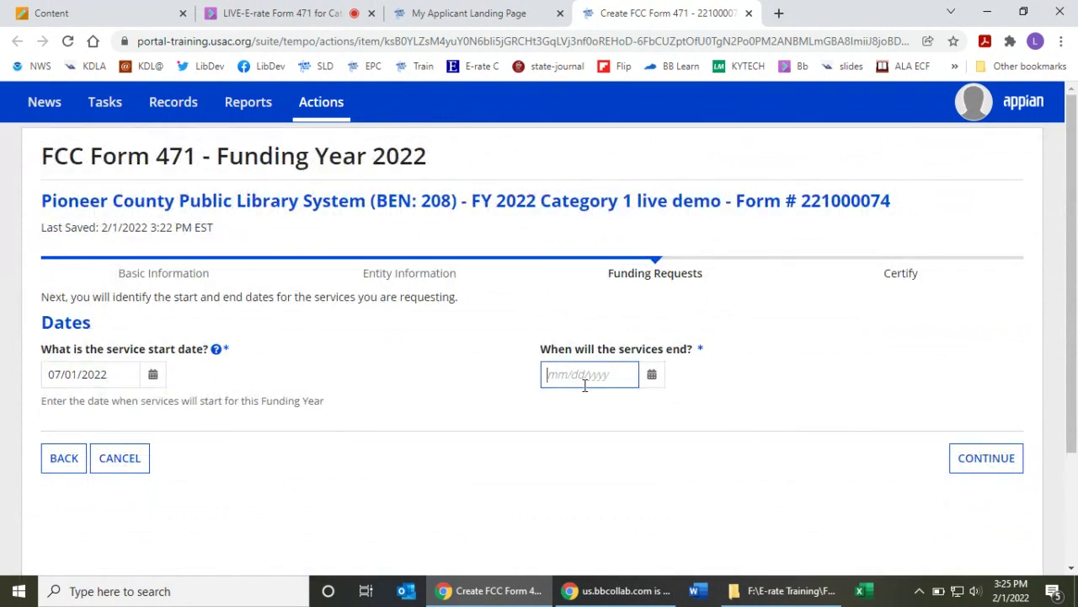
{"action": "type", "text": "06/30/2023"}
{"action": "left_click", "coordinate": [1000, 458]}
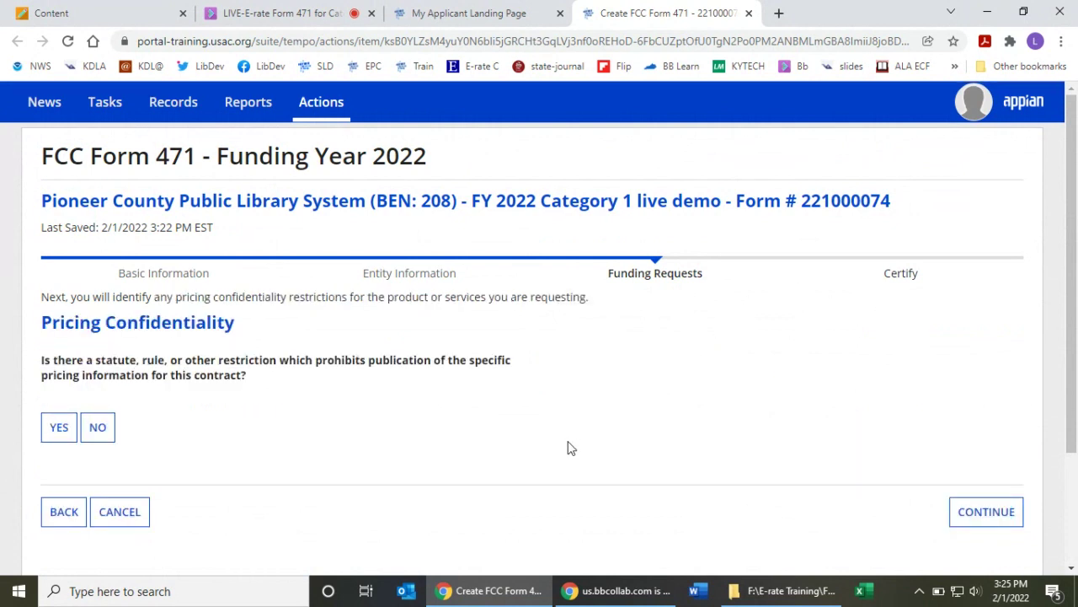
{"action": "left_click", "coordinate": [107, 429]}
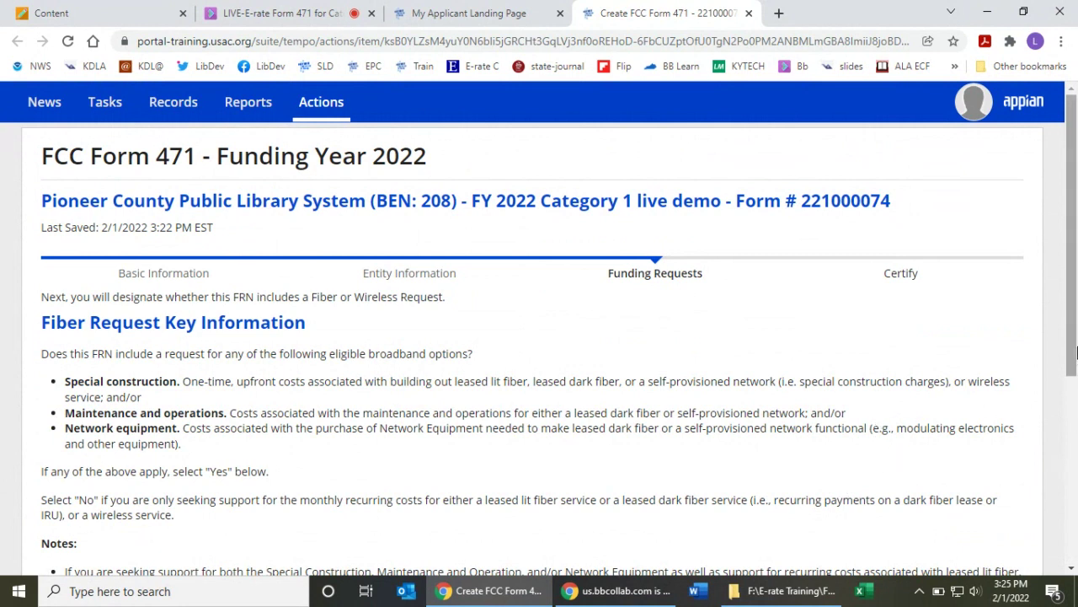
{"action": "left_click_drag", "start_coordinate": [1072, 334], "coordinate": [1071, 468]}
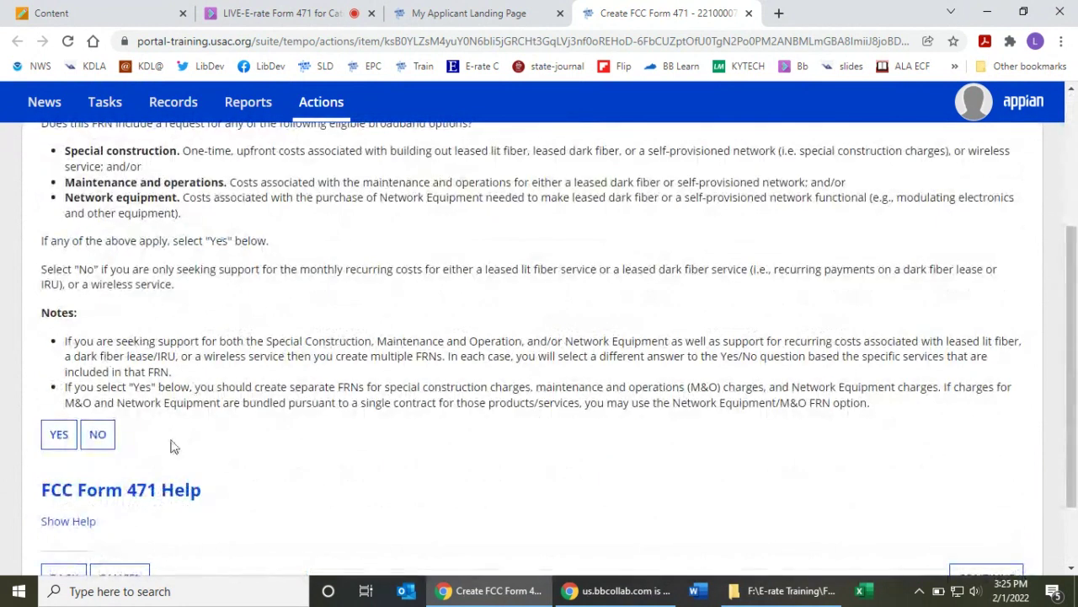
{"action": "left_click", "coordinate": [98, 436]}
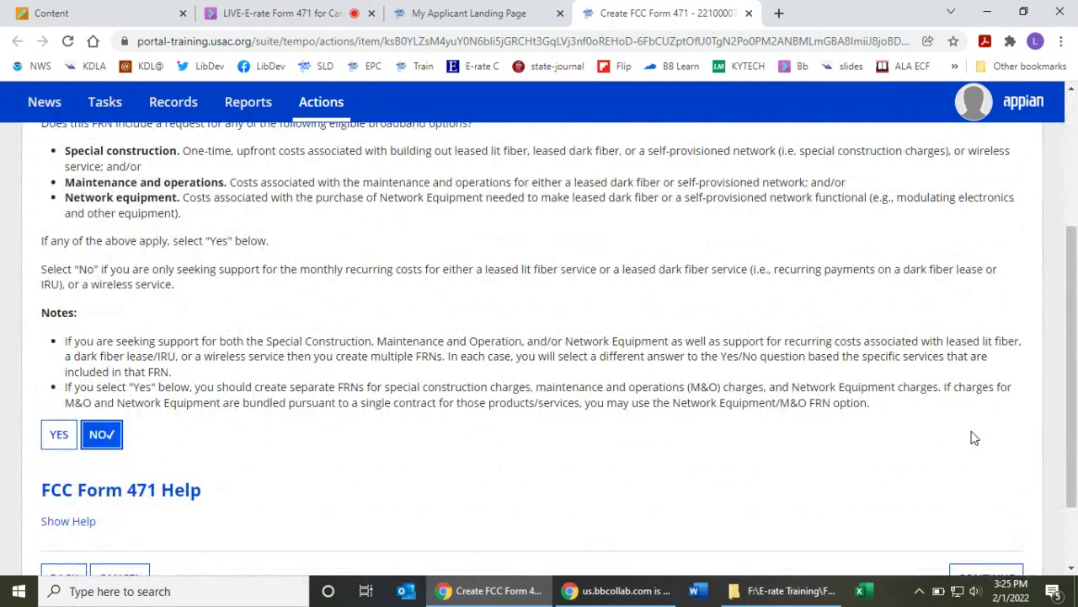
{"action": "scroll", "coordinate": [973, 438], "scroll_direction": "down", "scroll_amount": 2}
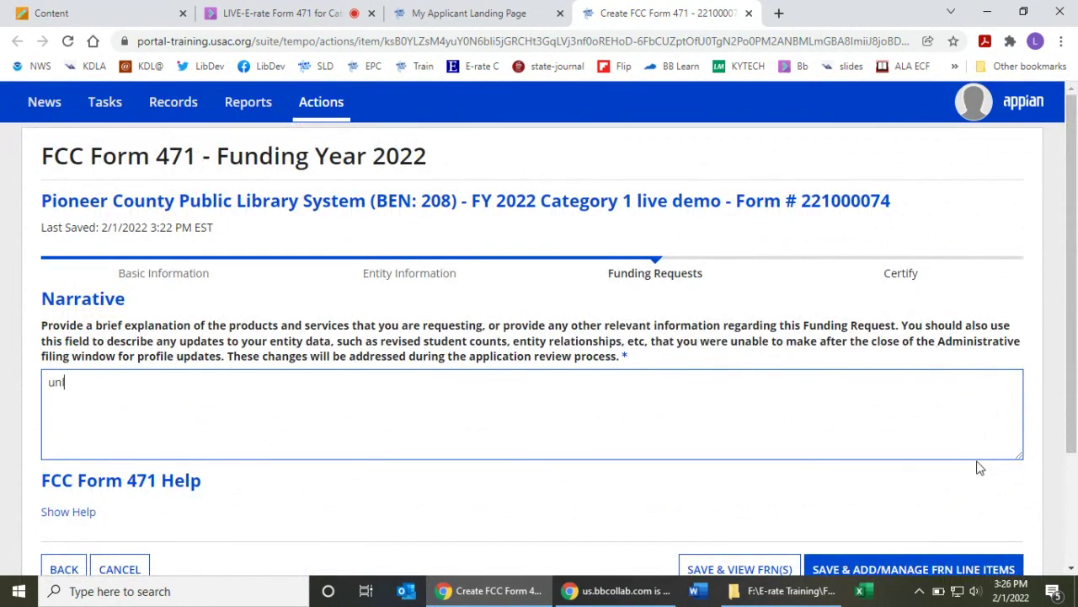
{"action": "type", "text": "imited monthly data for the "}
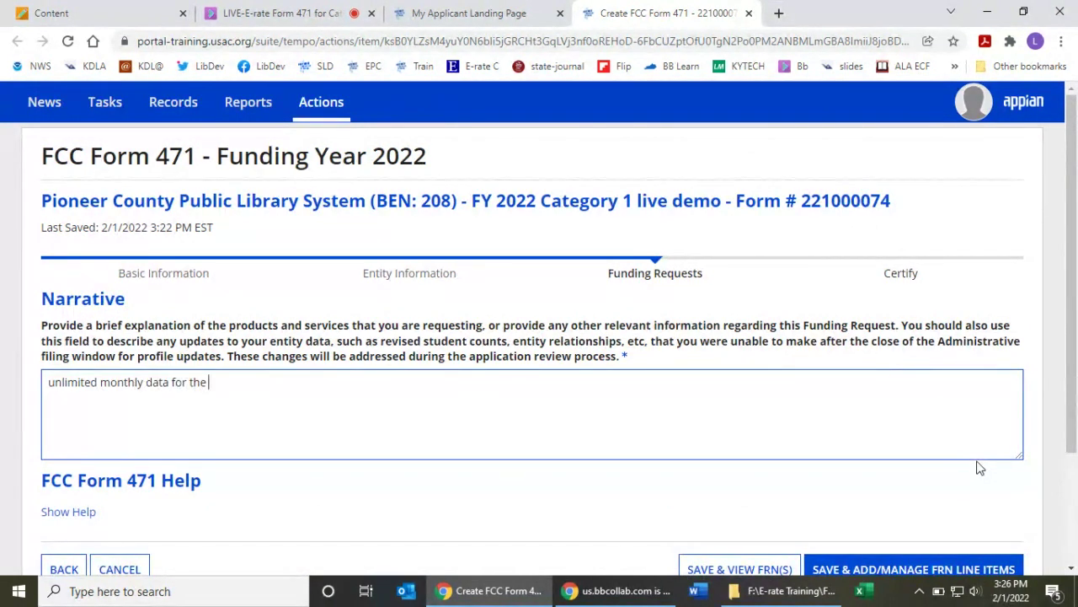
{"action": "type", "text": "library bookmobile"}
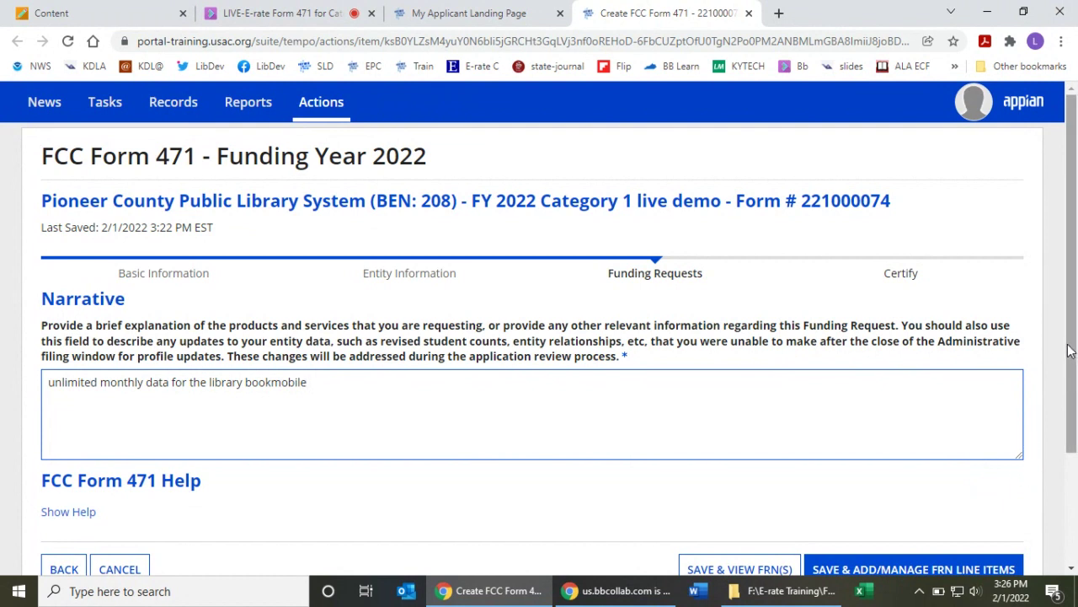
{"action": "left_click_drag", "start_coordinate": [1070, 343], "coordinate": [1073, 392]}
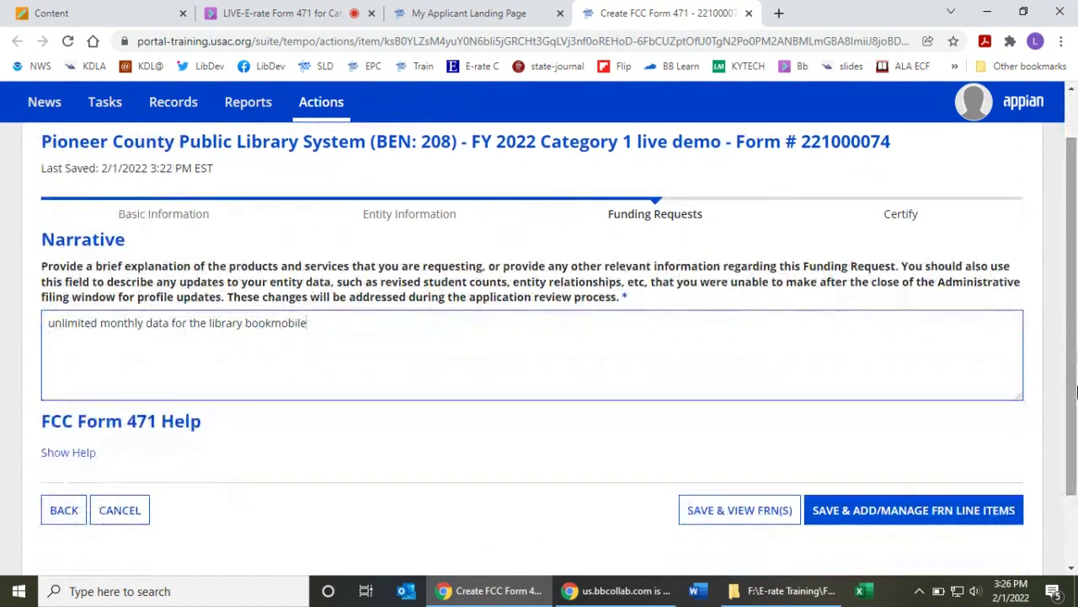
{"action": "left_click", "coordinate": [910, 513]}
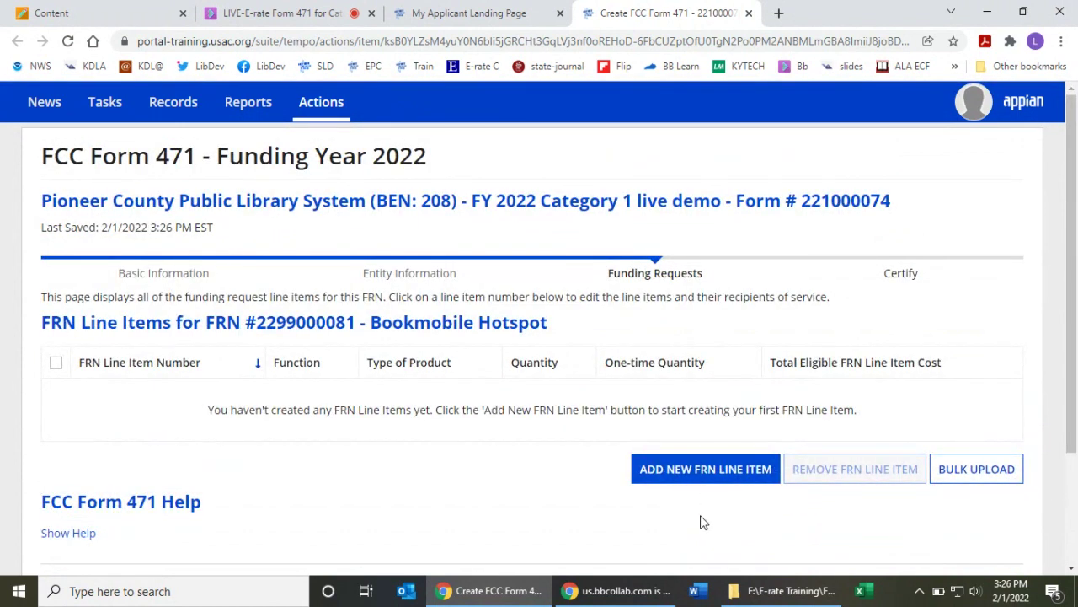
- Add an internet-access line item with Function Wireless and connection 'Data plan for portable device'
{"action": "left_click", "coordinate": [695, 474]}
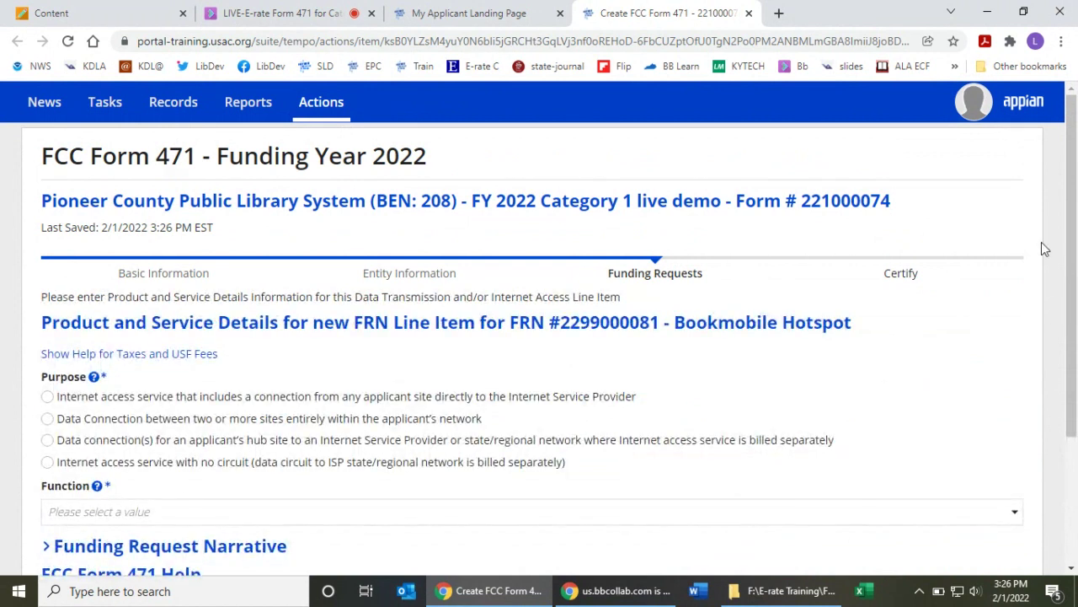
{"action": "left_click_drag", "start_coordinate": [1075, 246], "coordinate": [1073, 343]}
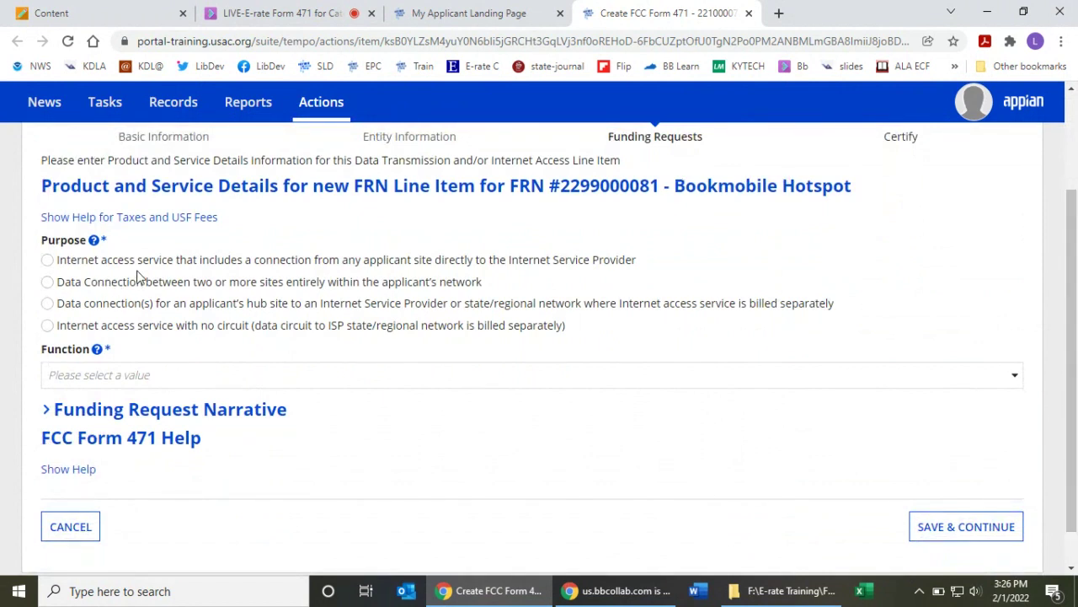
{"action": "left_click", "coordinate": [47, 261]}
{"action": "left_click", "coordinate": [406, 376]}
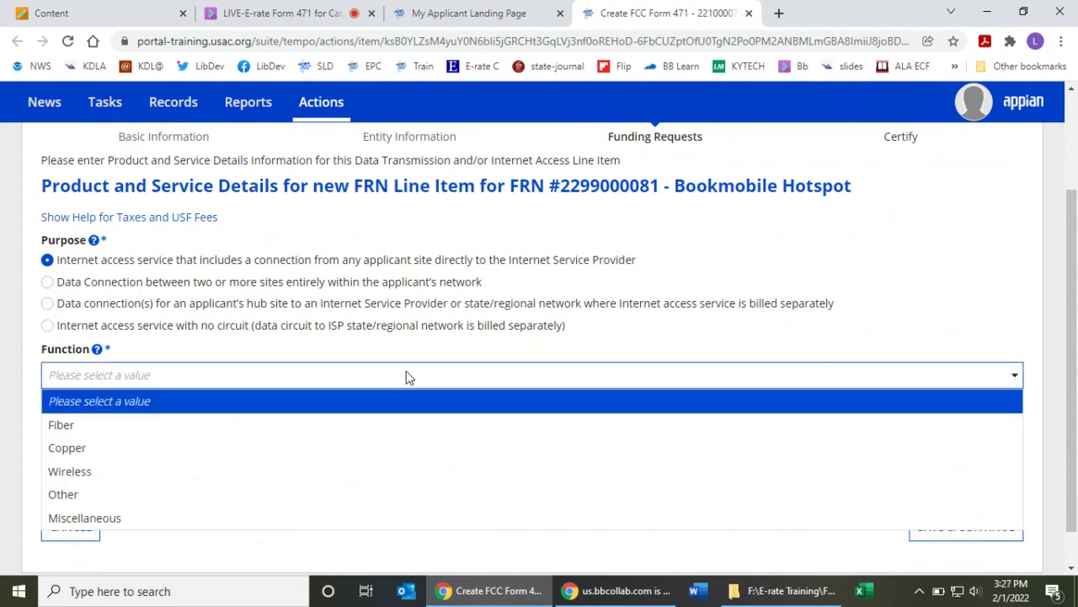
{"action": "left_click", "coordinate": [292, 471]}
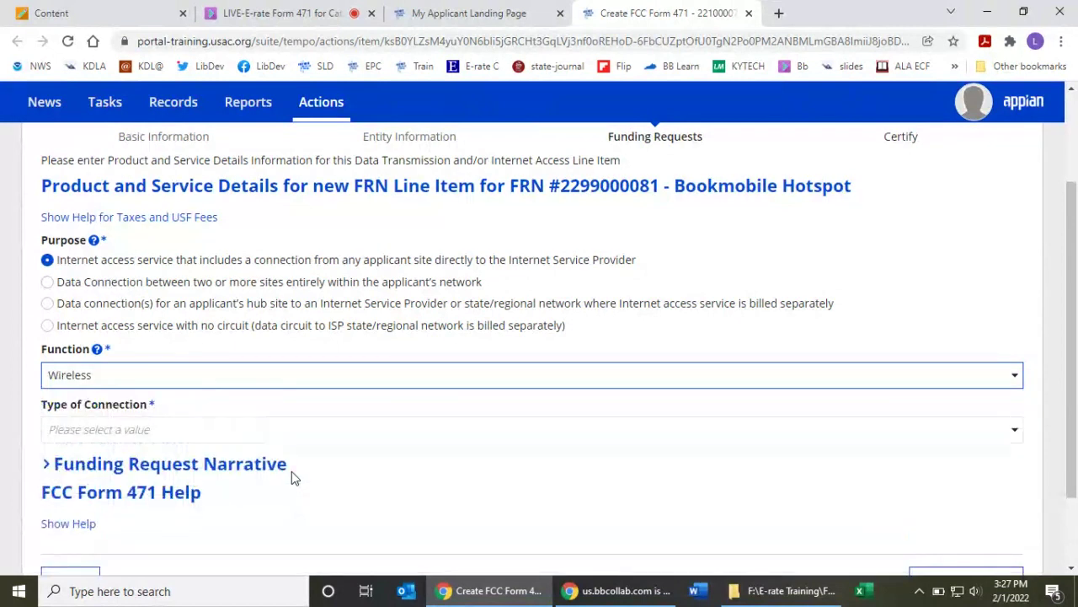
{"action": "left_click", "coordinate": [252, 433]}
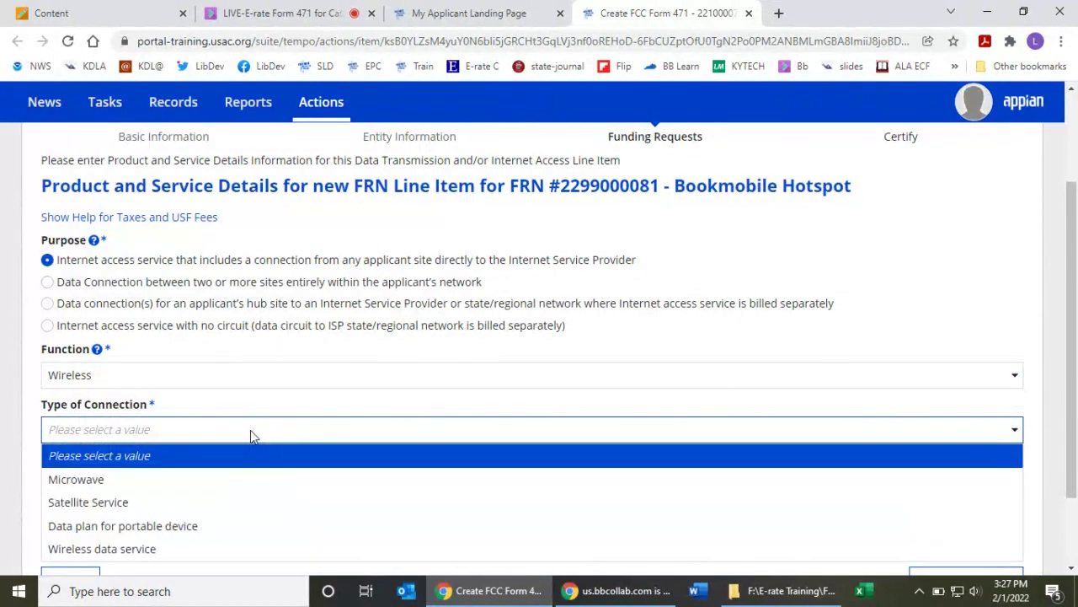
{"action": "left_click", "coordinate": [266, 525]}
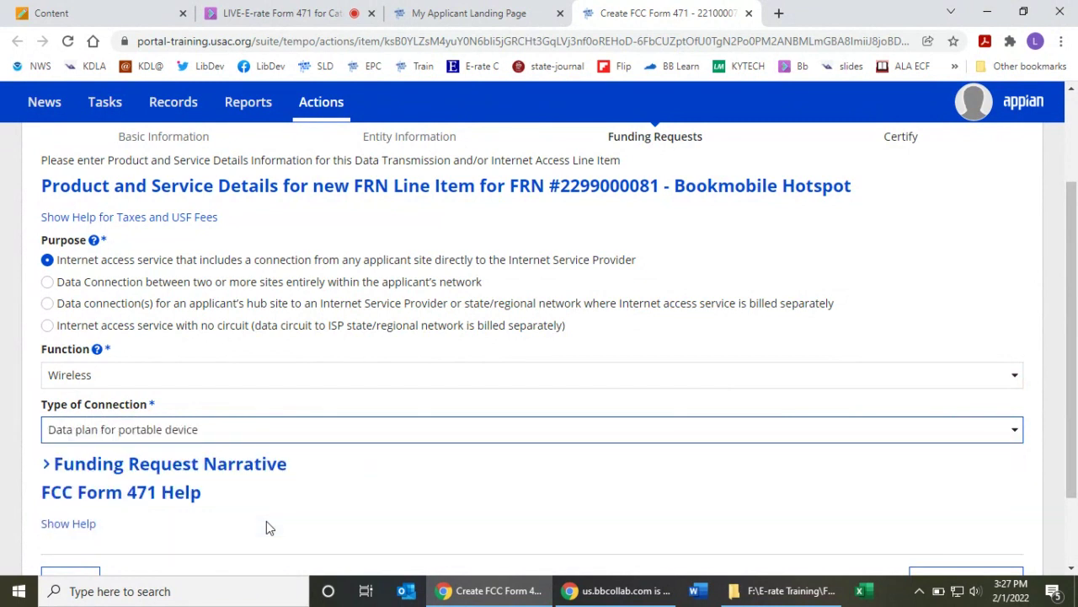
{"action": "scroll", "coordinate": [1072, 439], "scroll_direction": "down", "scroll_amount": 1}
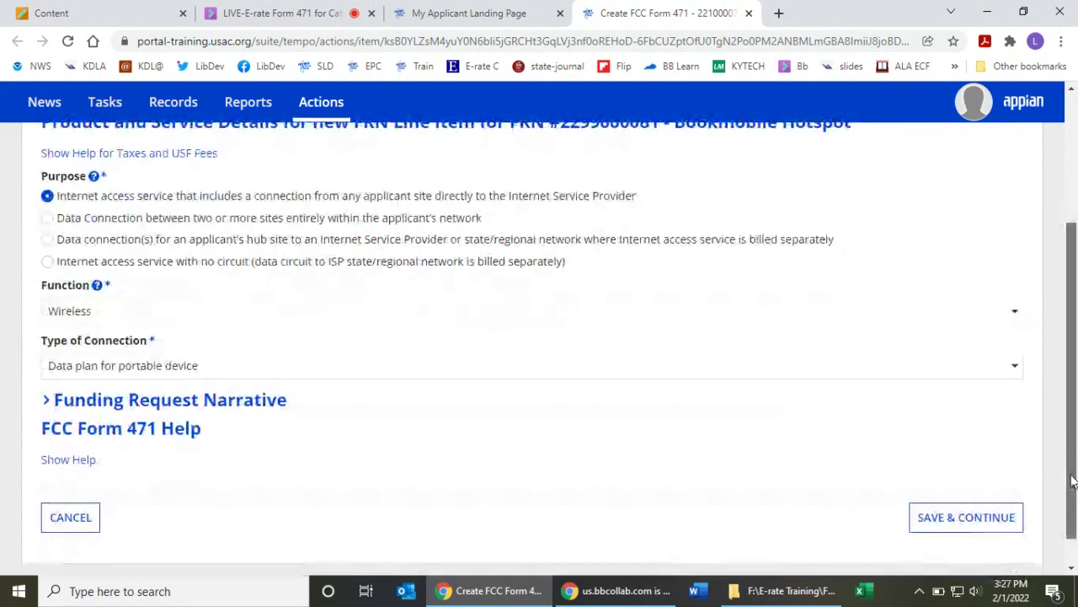
- Enter bandwidth of 10 Mbps download and 1 Mbps upload, marked not burstable
{"action": "left_click", "coordinate": [967, 517]}
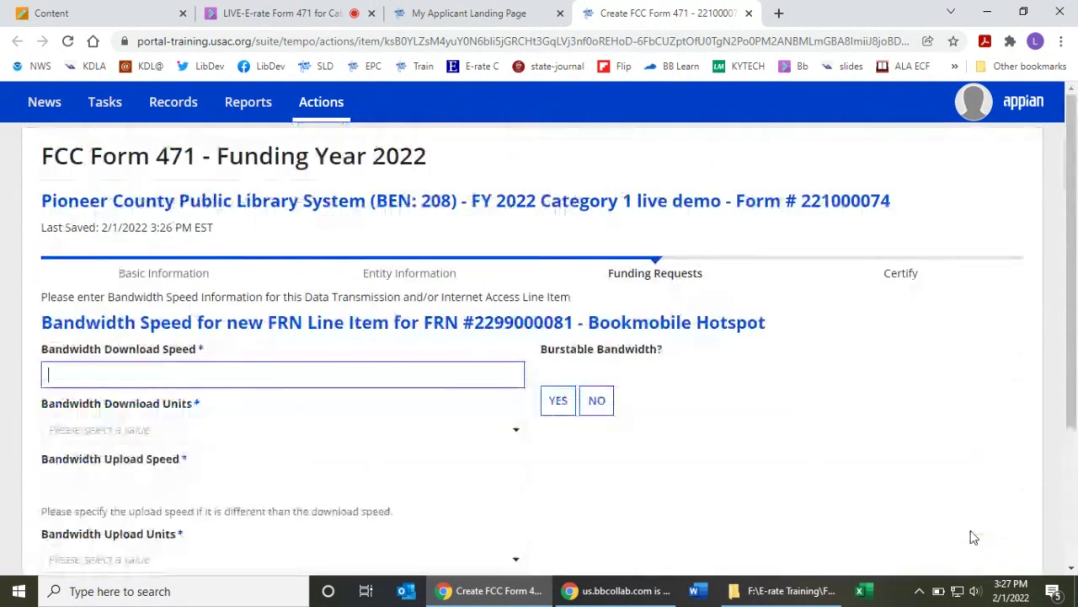
{"action": "scroll", "coordinate": [688, 315], "scroll_direction": "down", "scroll_amount": 1}
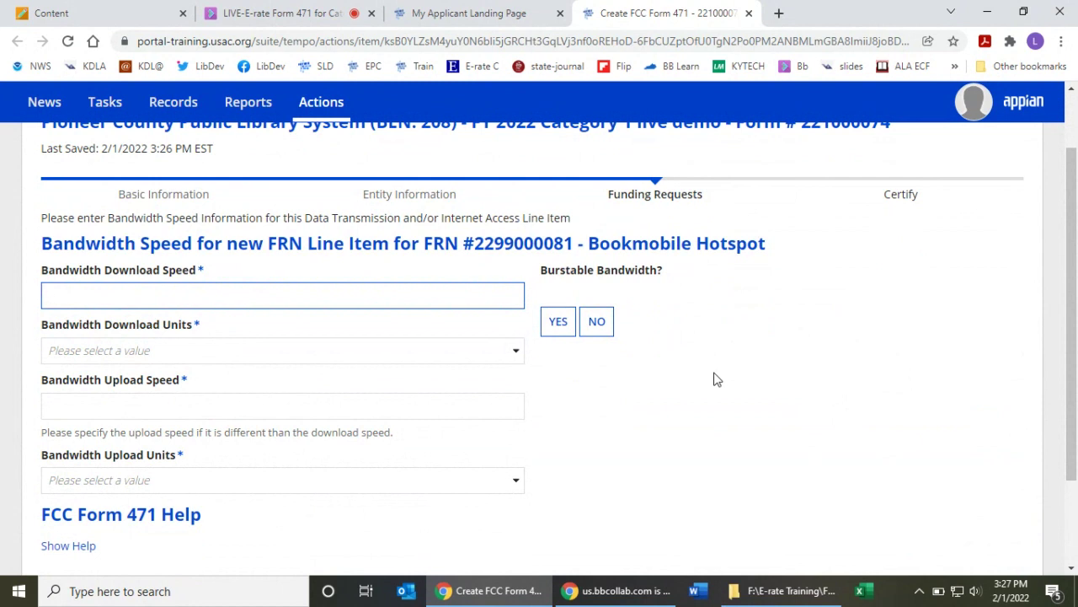
{"action": "type", "text": "10"}
{"action": "left_click", "coordinate": [512, 353]}
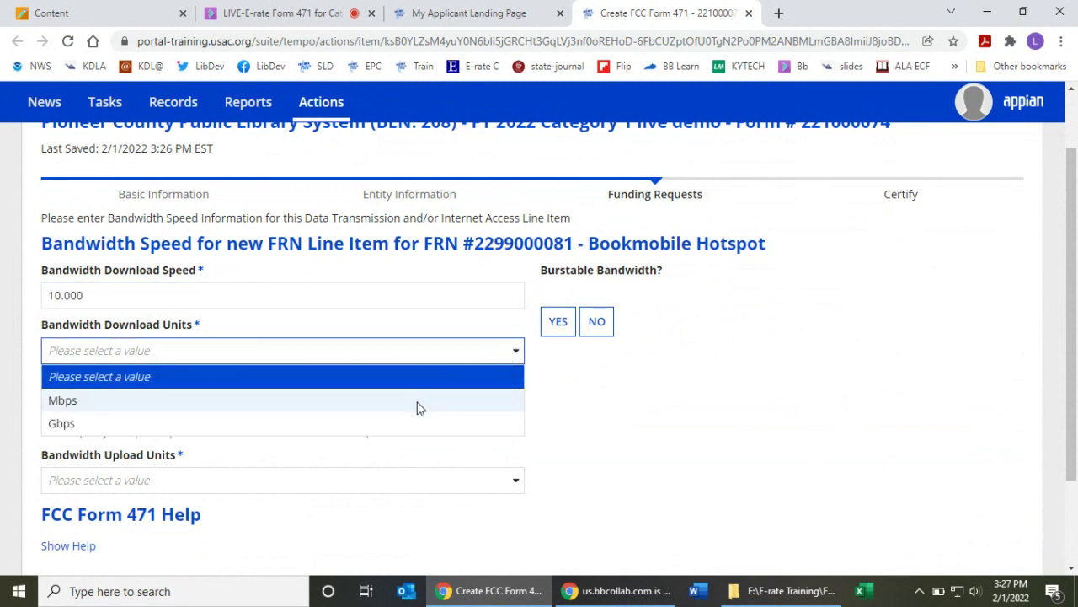
{"action": "left_click", "coordinate": [424, 402]}
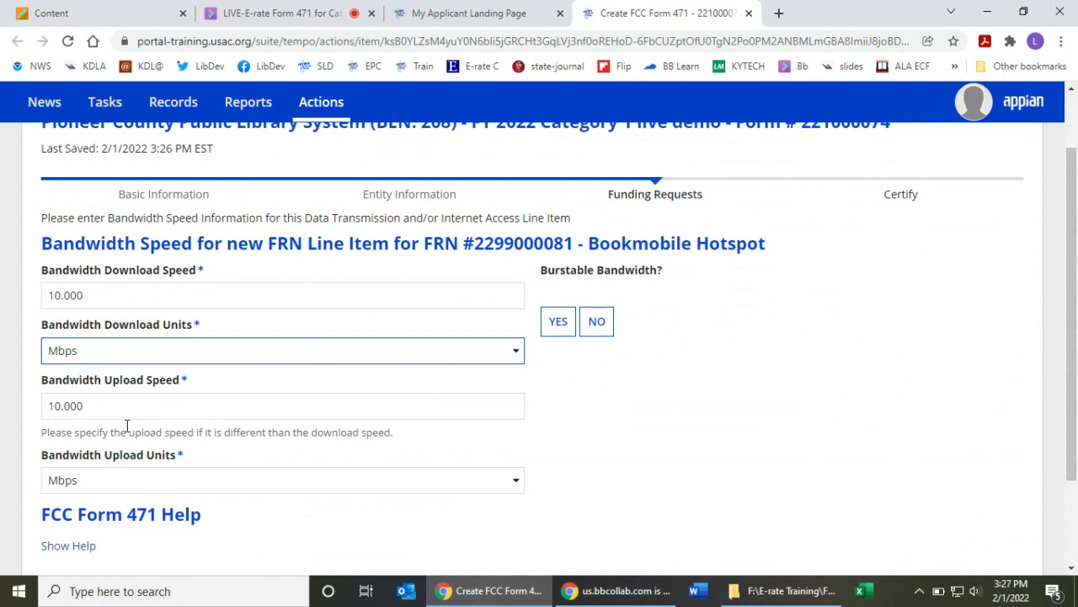
{"action": "key", "text": "Tab"}
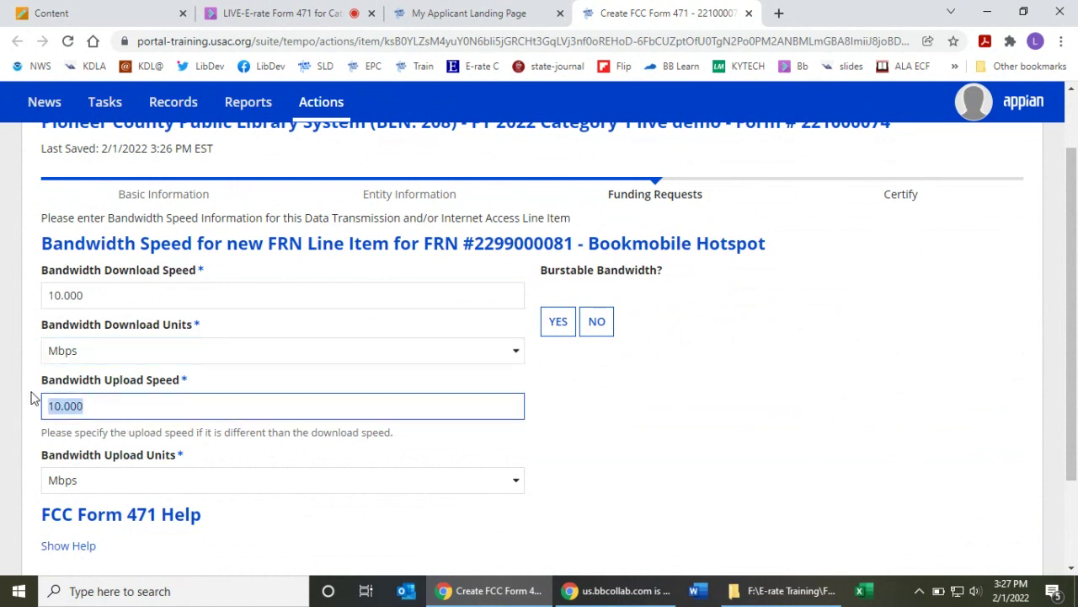
{"action": "type", "text": "1"}
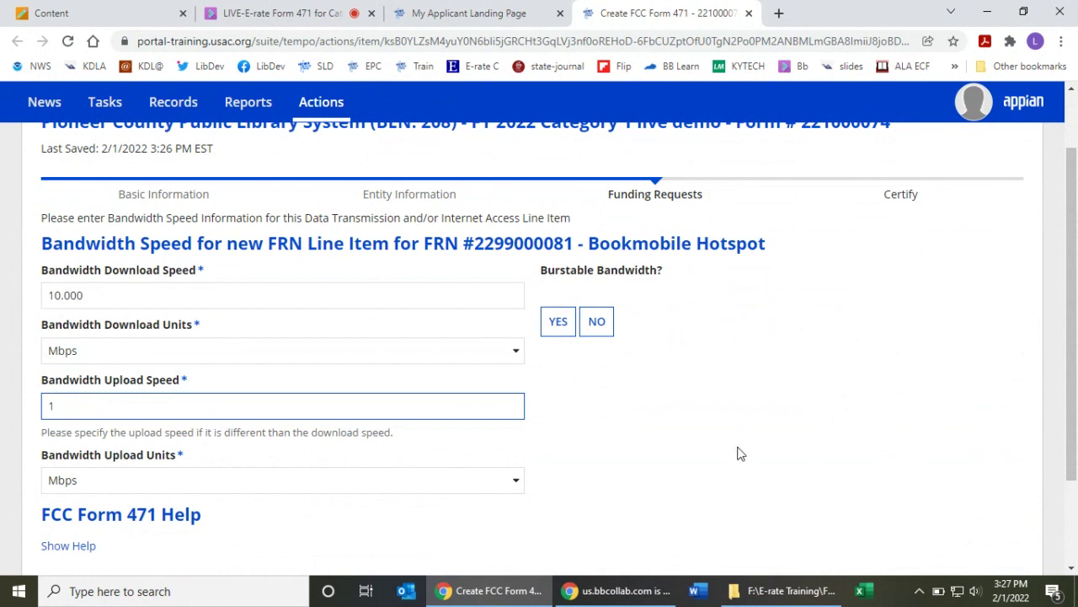
{"action": "left_click", "coordinate": [776, 440]}
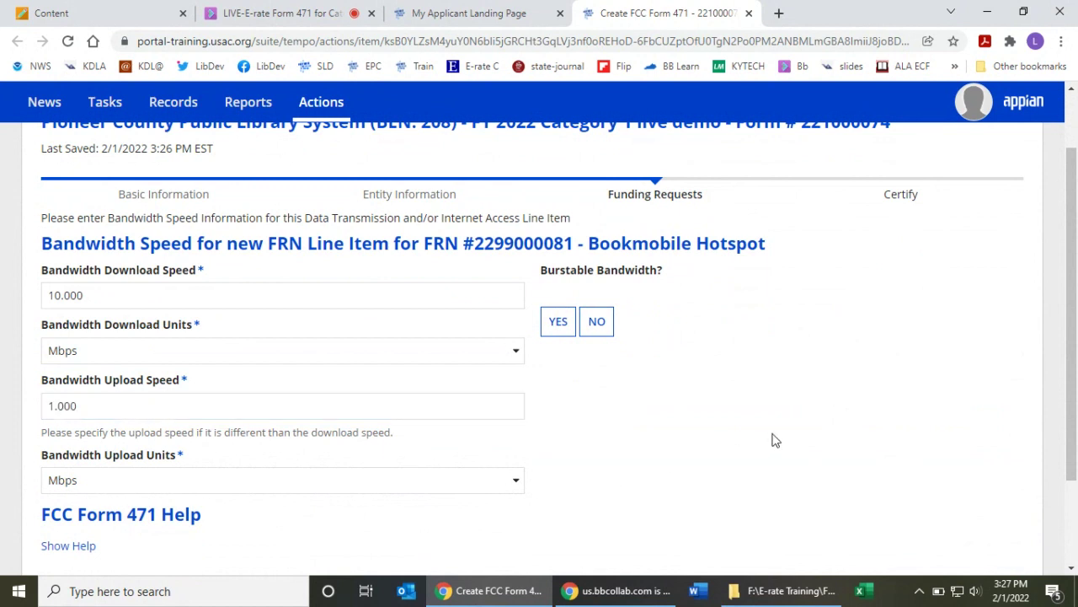
{"action": "left_click", "coordinate": [605, 331]}
- Answer the connection questions: direct connection yes, no WAN, no firewall services
{"action": "left_click_drag", "start_coordinate": [1074, 244], "coordinate": [999, 396]}
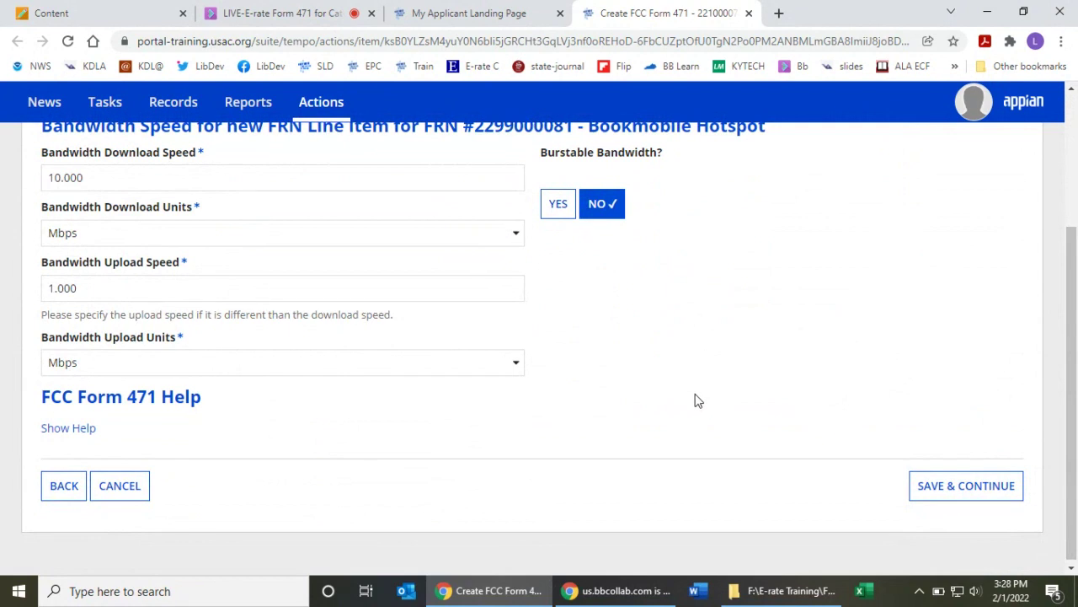
{"action": "scroll", "coordinate": [689, 397], "scroll_direction": "down", "scroll_amount": 3}
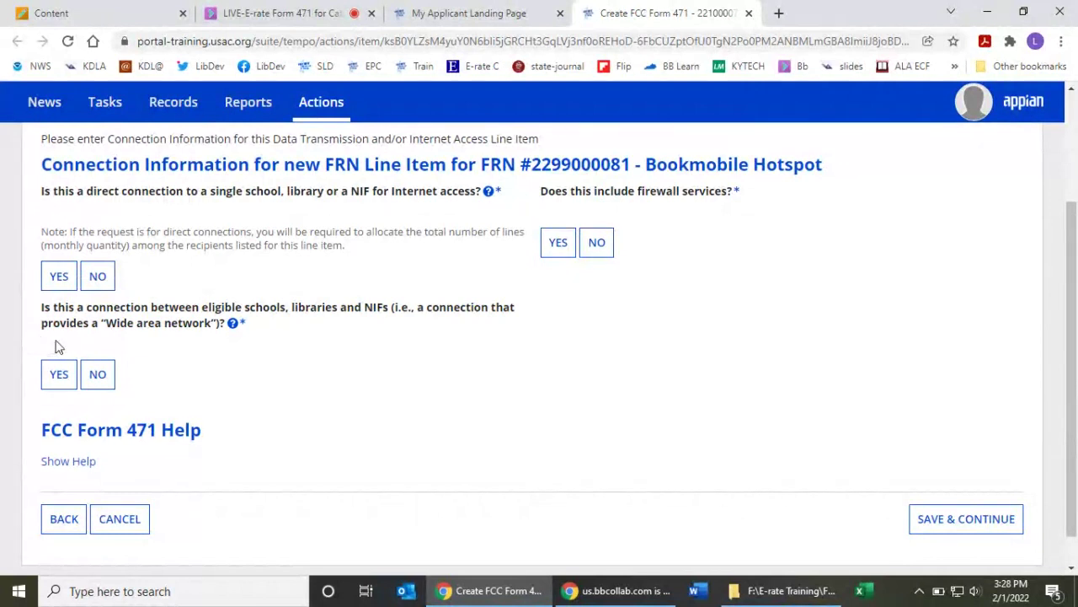
{"action": "left_click", "coordinate": [59, 278]}
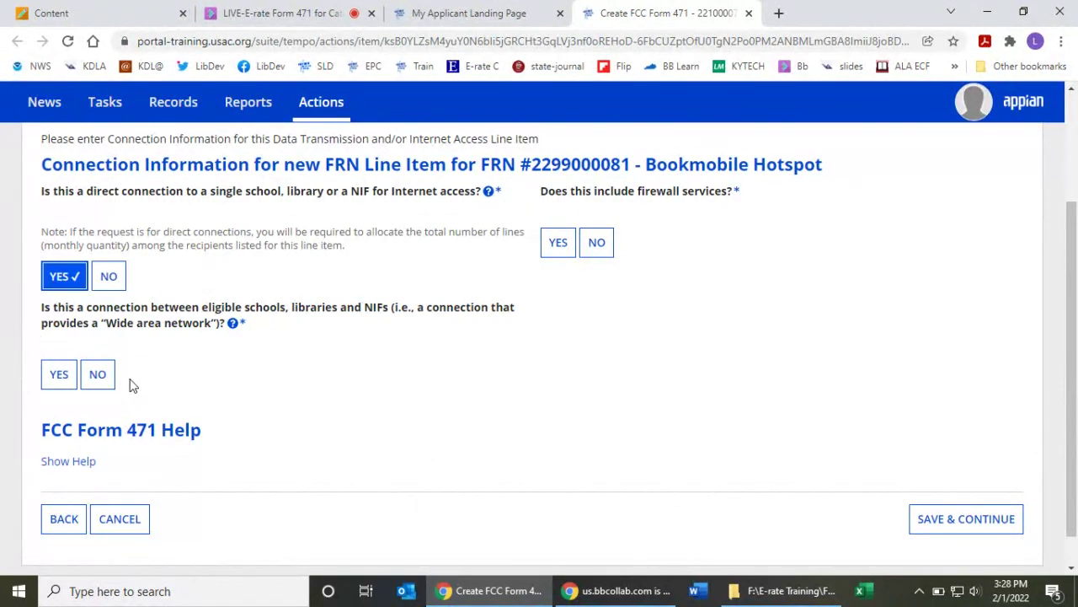
{"action": "left_click", "coordinate": [102, 374]}
{"action": "left_click", "coordinate": [598, 246]}
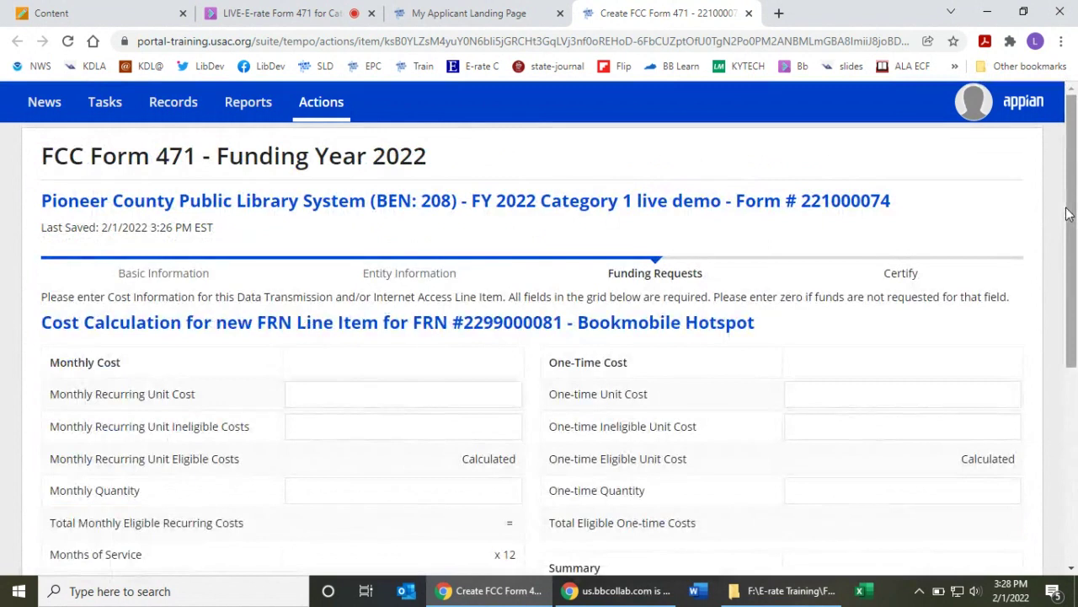
- Enter a $39.99 monthly recurring unit cost for quantity 2, giving $959.76 total recurring
{"action": "left_click_drag", "start_coordinate": [1071, 216], "coordinate": [1077, 302]}
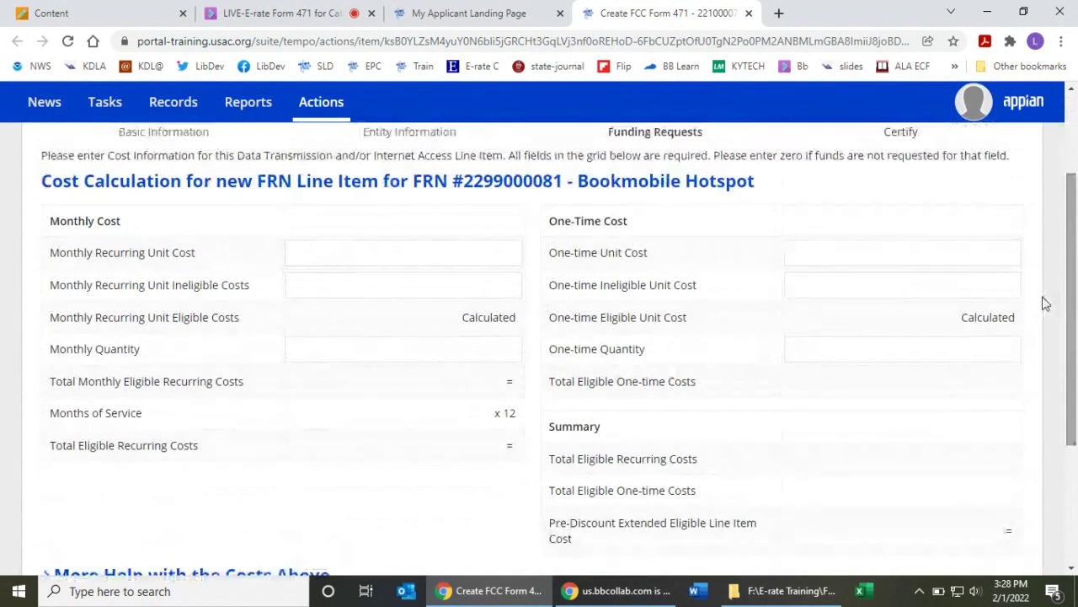
{"action": "left_click", "coordinate": [466, 251]}
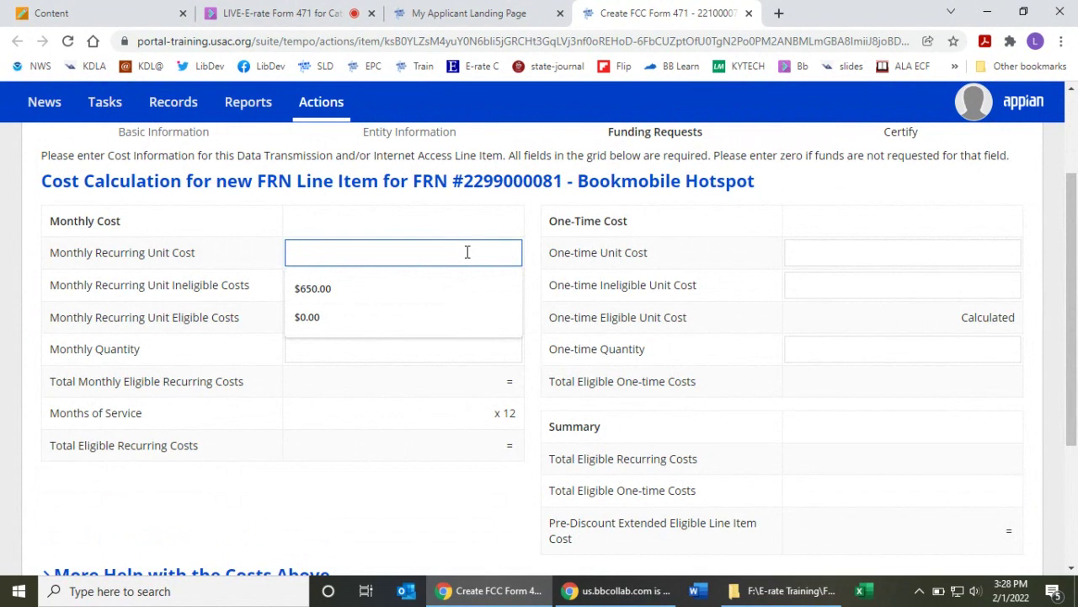
{"action": "type", "text": "39.99"}
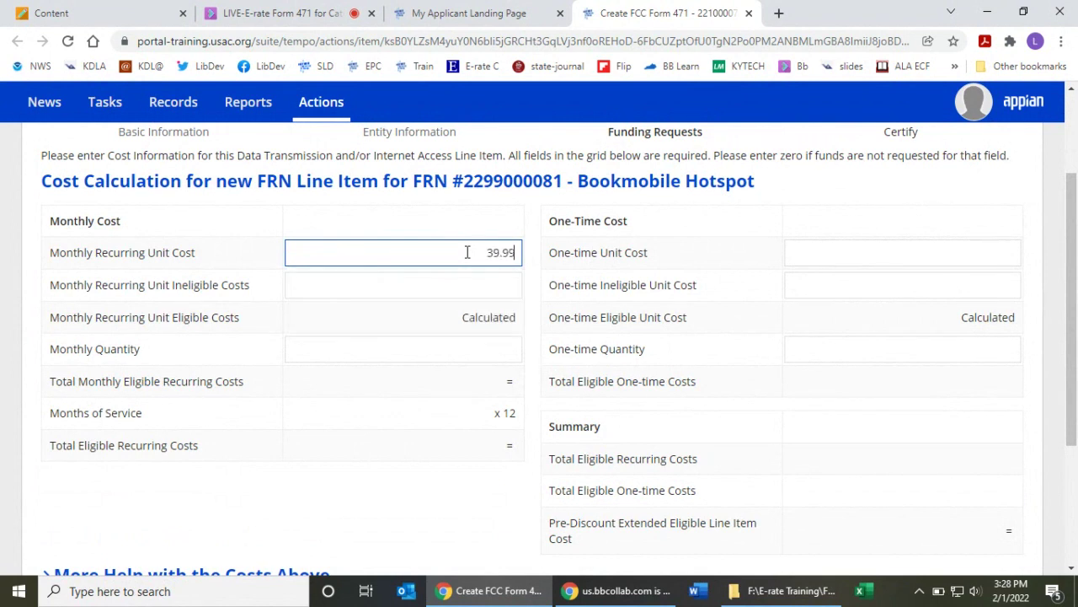
{"action": "key", "text": "Tab"}
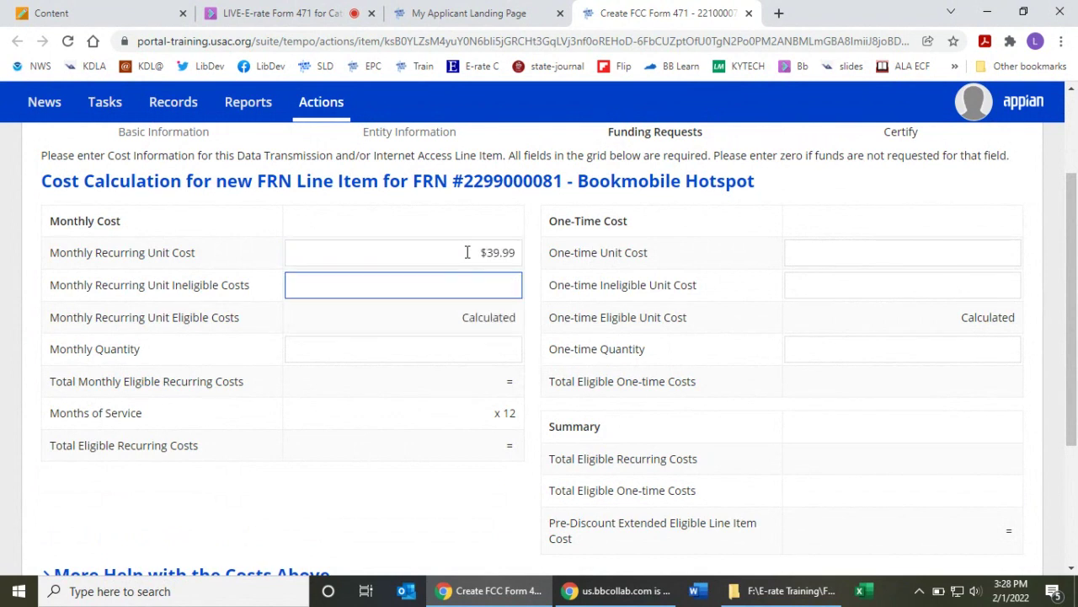
{"action": "key", "text": "Tab"}
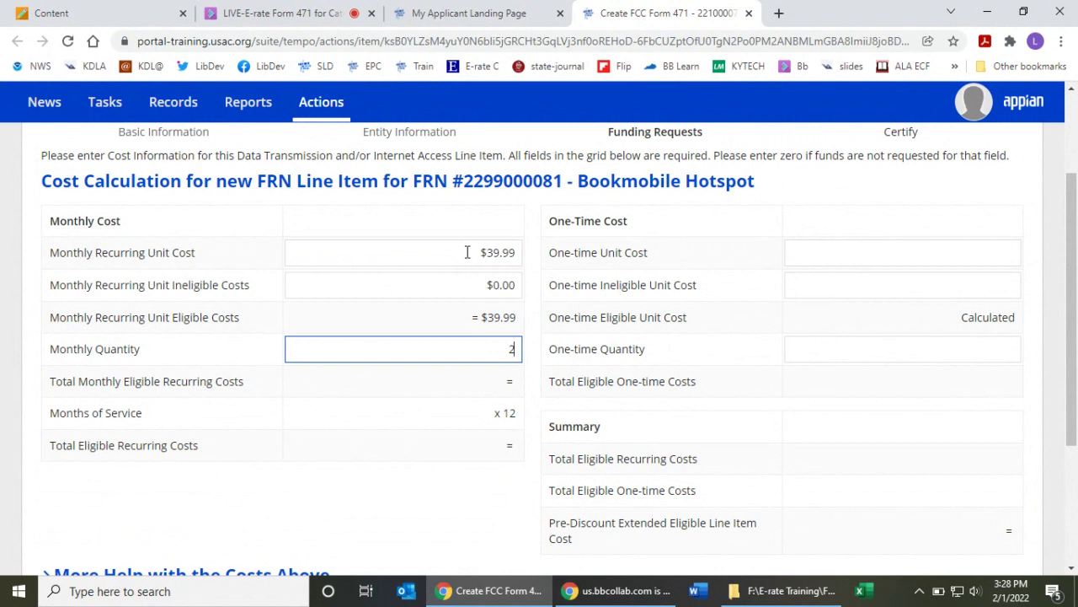
{"action": "key", "text": "Tab"}
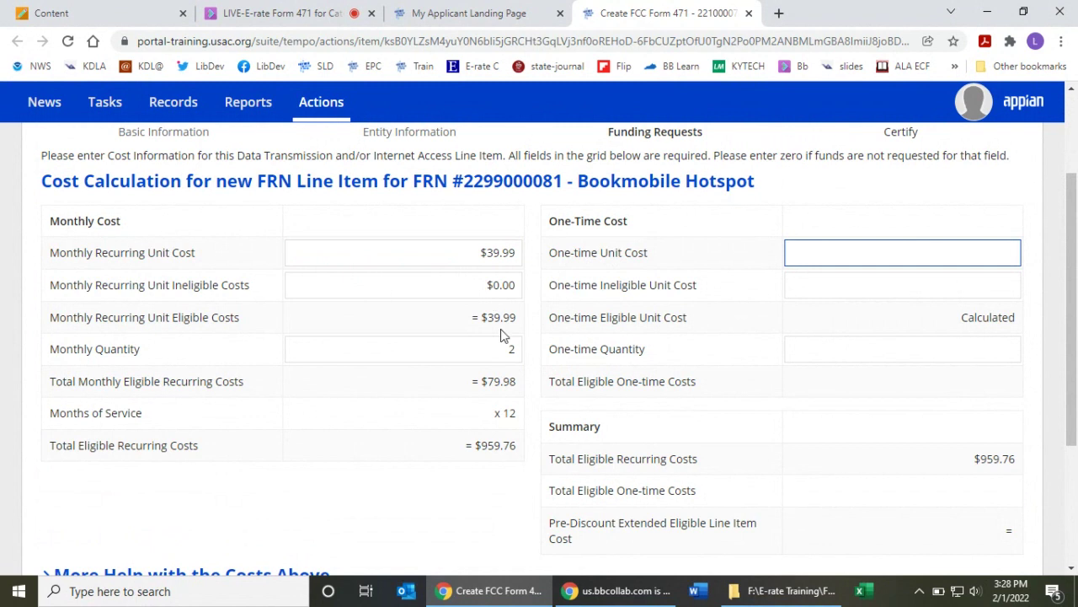
{"action": "left_click_drag", "start_coordinate": [484, 381], "coordinate": [523, 382]}
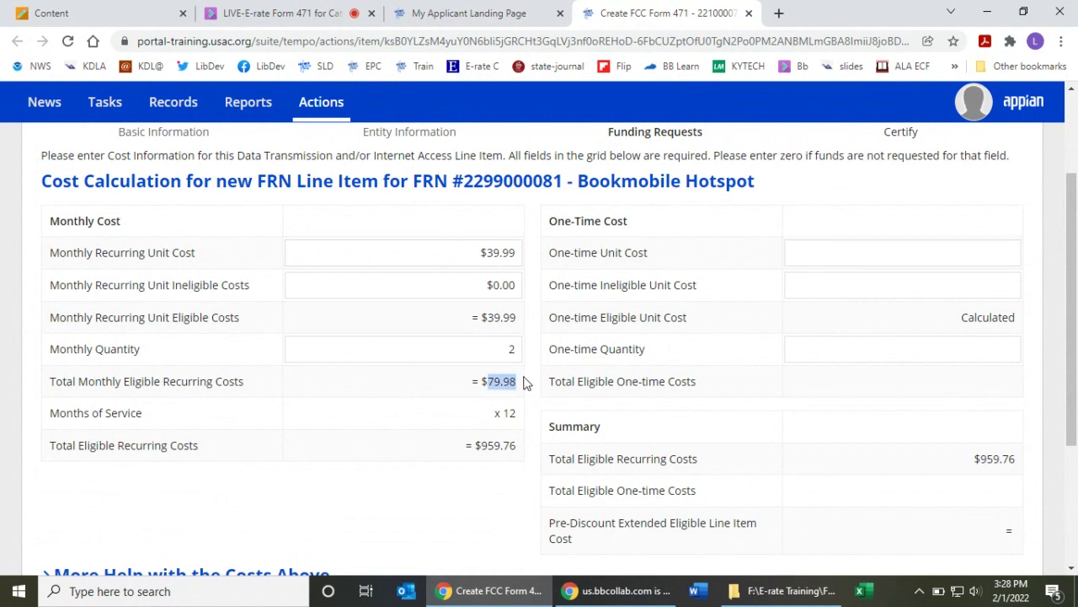
{"action": "left_click_drag", "start_coordinate": [476, 446], "coordinate": [519, 451]}
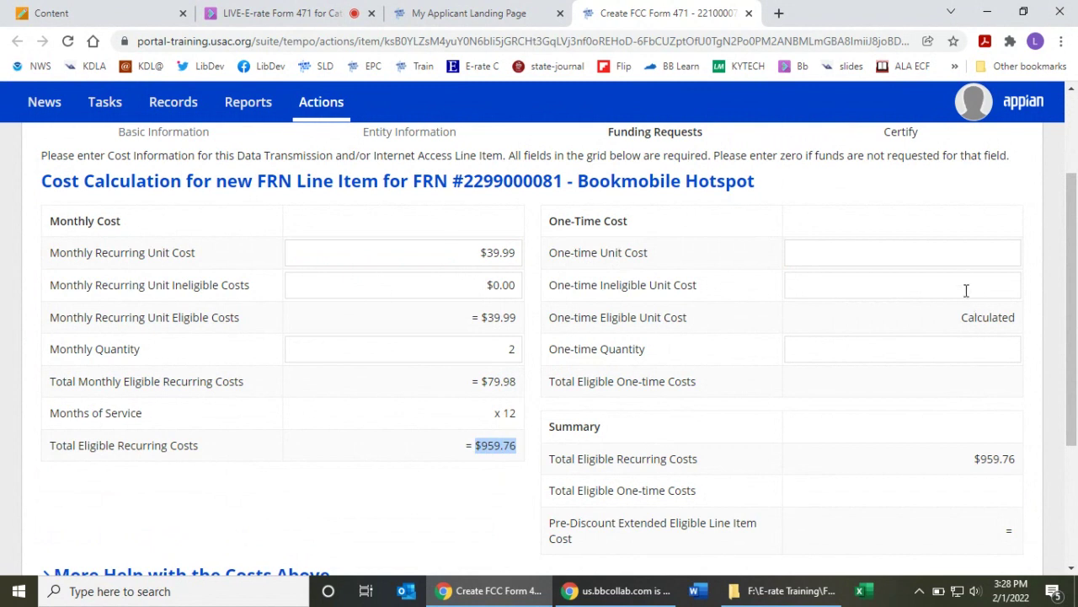
- Enter 0 for the one-time unit cost, one-time ineligible cost and one-time quantity
{"action": "left_click", "coordinate": [951, 253]}
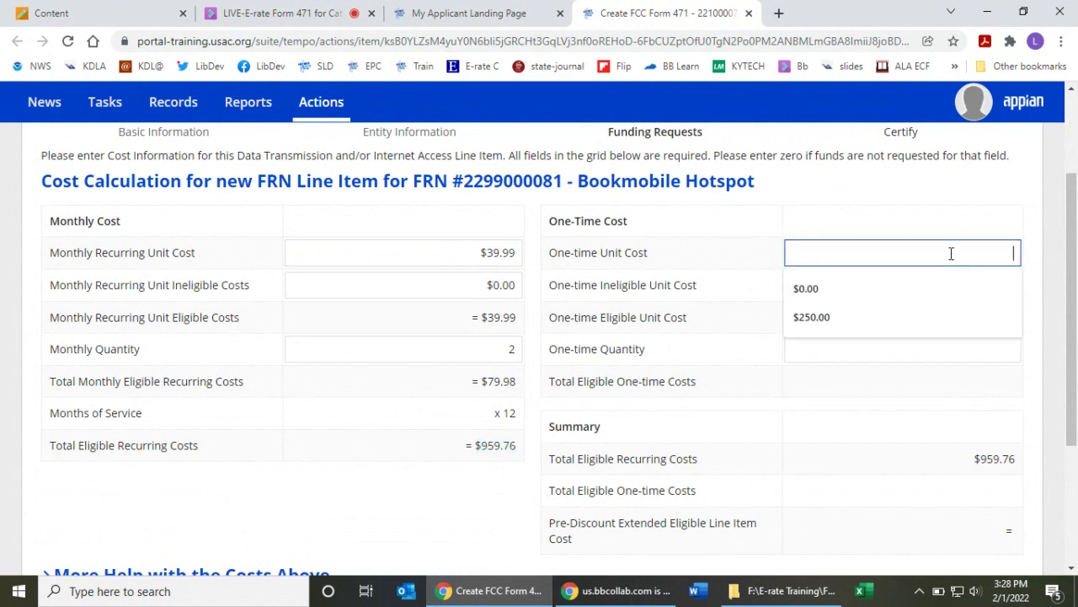
{"action": "type", "text": "0"}
{"action": "key", "text": "Tab"}
{"action": "type", "text": "0"}
{"action": "key", "text": "Tab"}
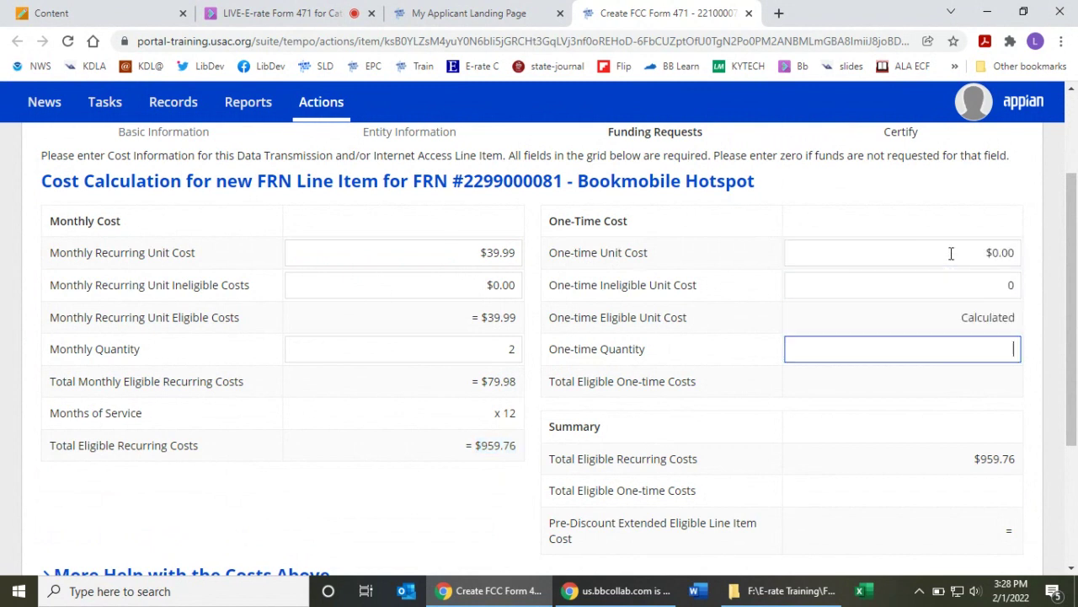
{"action": "type", "text": "0"}
{"action": "key", "text": "Tab"}
{"action": "scroll", "coordinate": [853, 356], "scroll_direction": "down", "scroll_amount": 3}
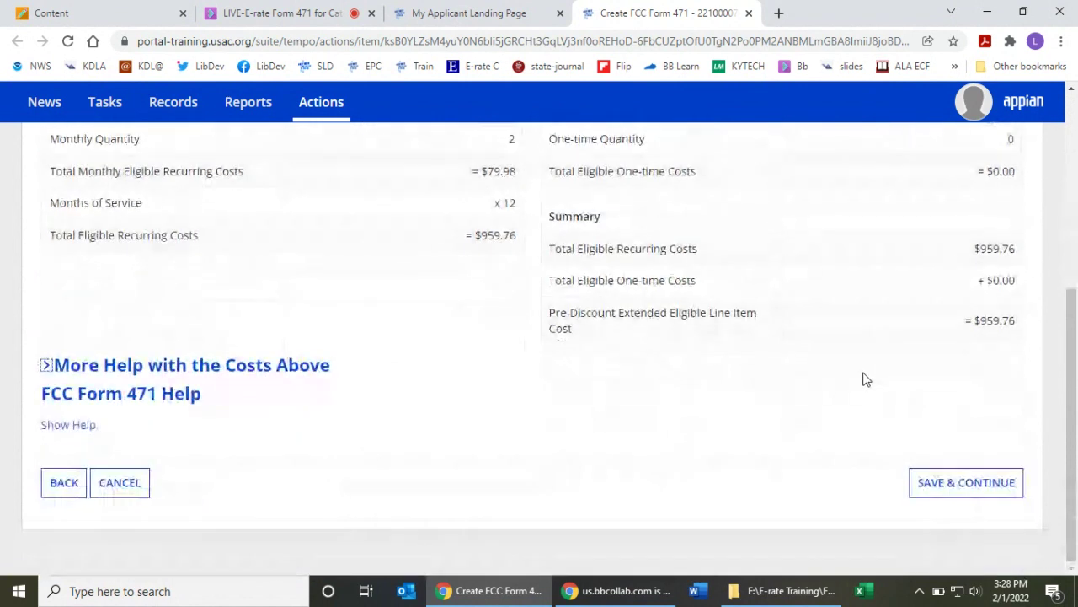
- Make Pioneer County Bookmobile (BEN 211) the only recipient of service for the line item
{"action": "left_click", "coordinate": [958, 483]}
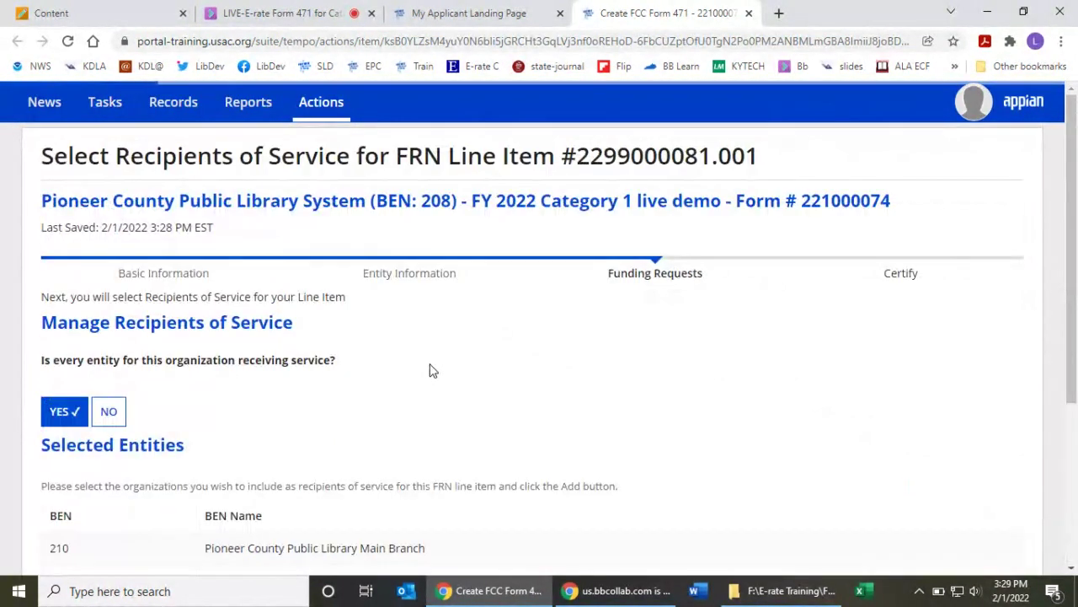
{"action": "left_click_drag", "start_coordinate": [1073, 190], "coordinate": [1075, 270]}
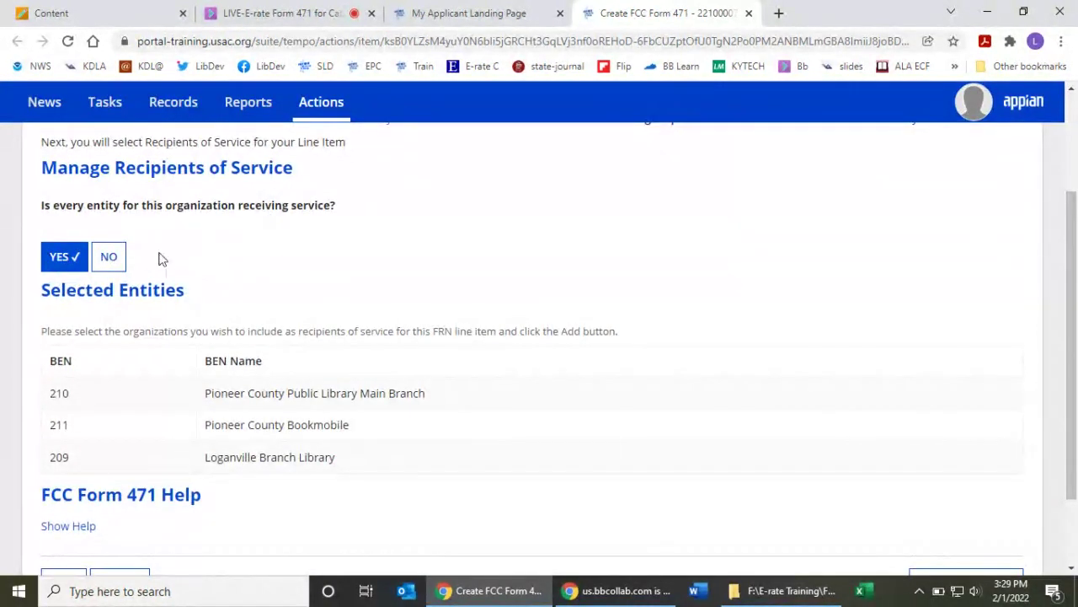
{"action": "left_click", "coordinate": [111, 261]}
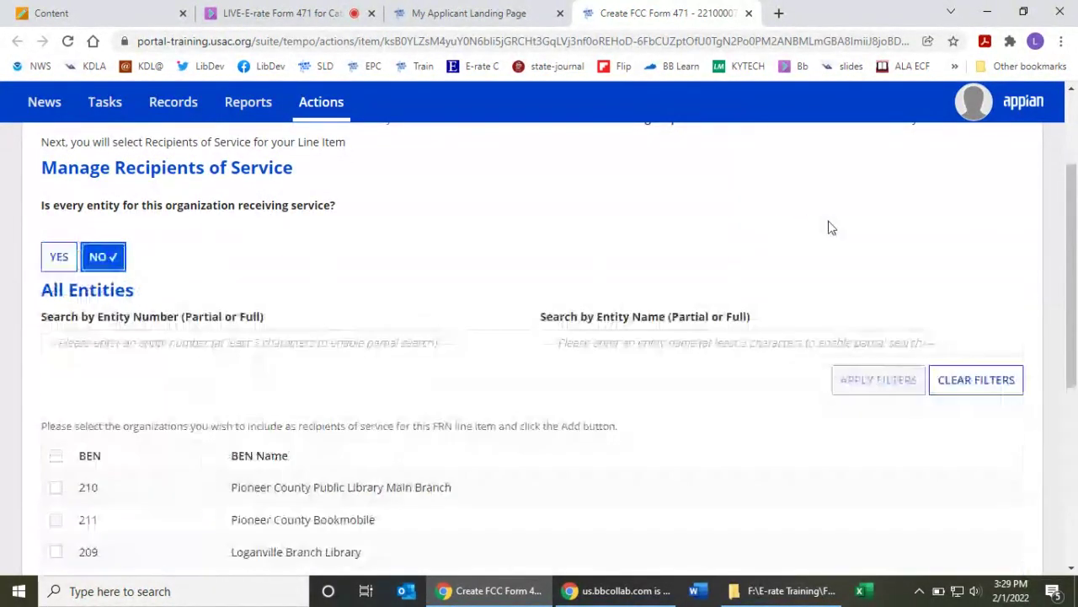
{"action": "left_click_drag", "start_coordinate": [1072, 170], "coordinate": [1071, 283]}
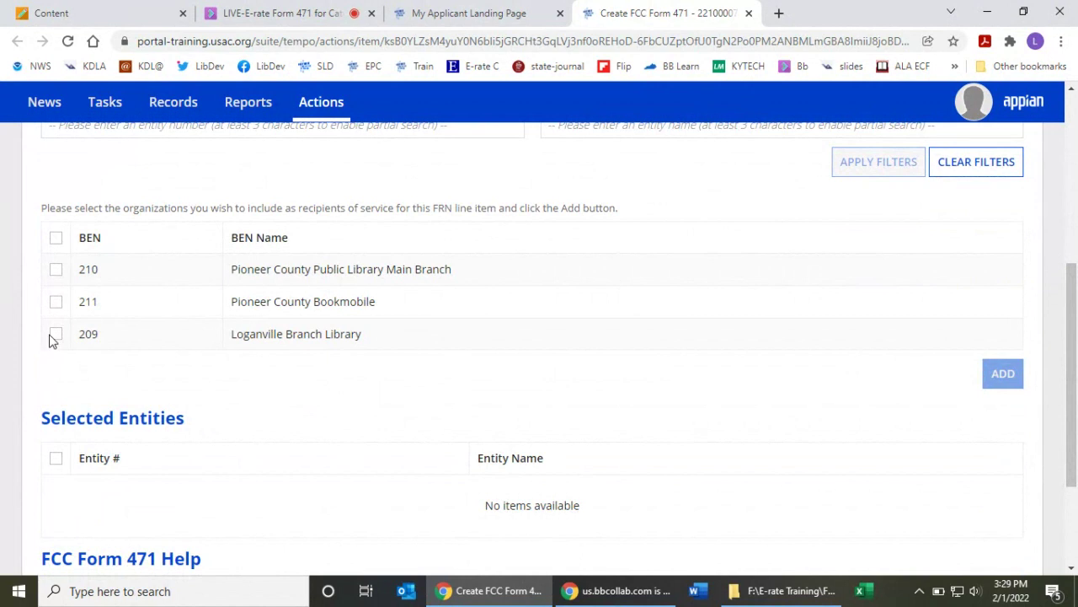
{"action": "left_click", "coordinate": [55, 302]}
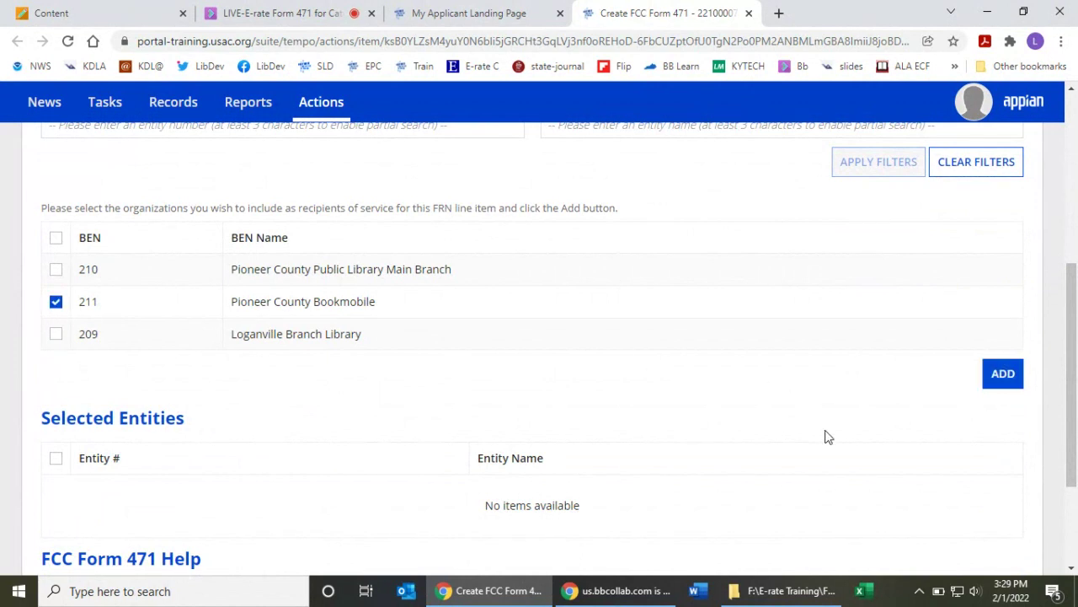
{"action": "left_click", "coordinate": [1001, 374]}
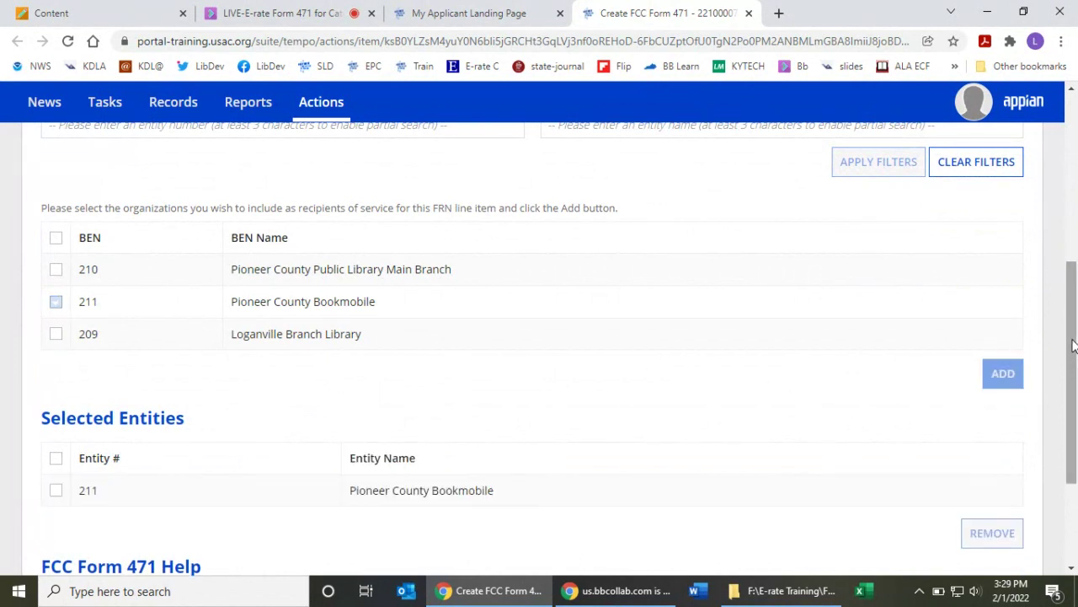
{"action": "left_click_drag", "start_coordinate": [1071, 355], "coordinate": [1075, 430]}
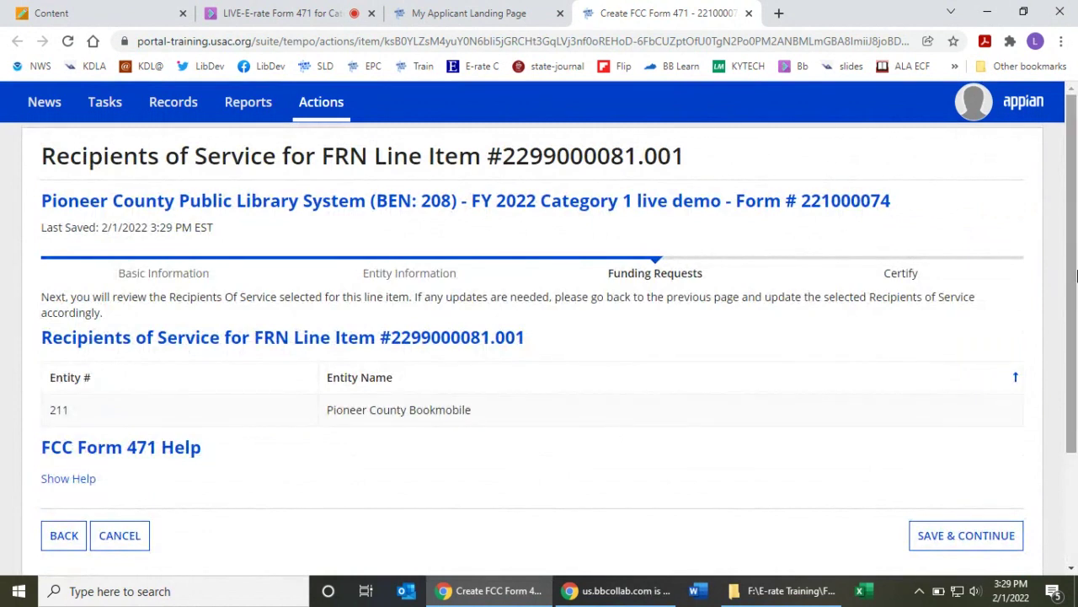
{"action": "scroll", "coordinate": [1071, 264], "scroll_direction": "down", "scroll_amount": 1}
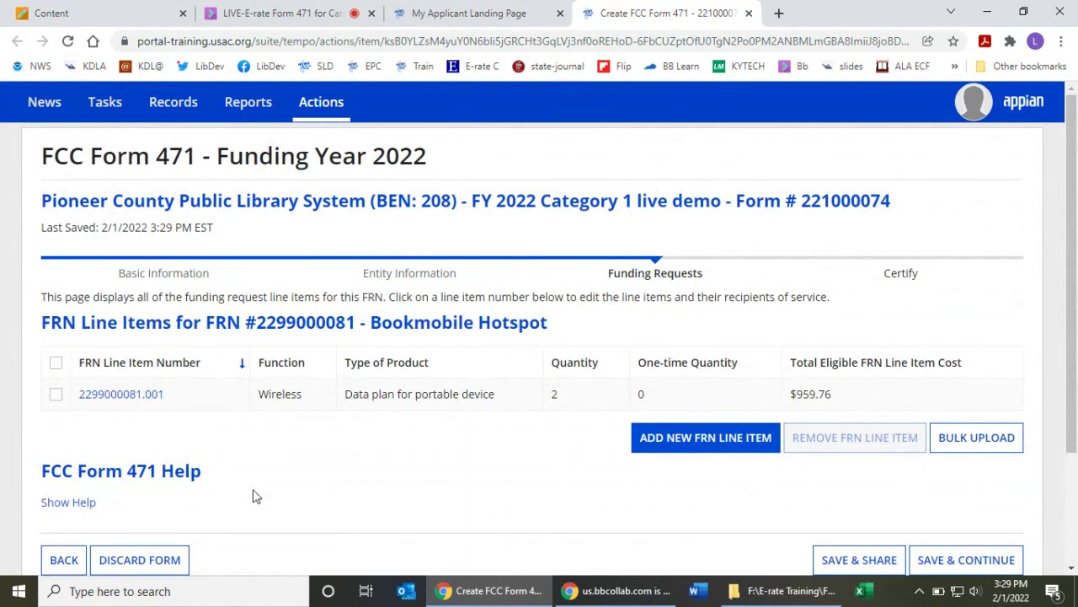
- Save the Bookmobile Hotspot line item and begin the FCC Form 471 review from Funding Requests
{"action": "scroll", "coordinate": [1071, 278], "scroll_direction": "down", "scroll_amount": 2}
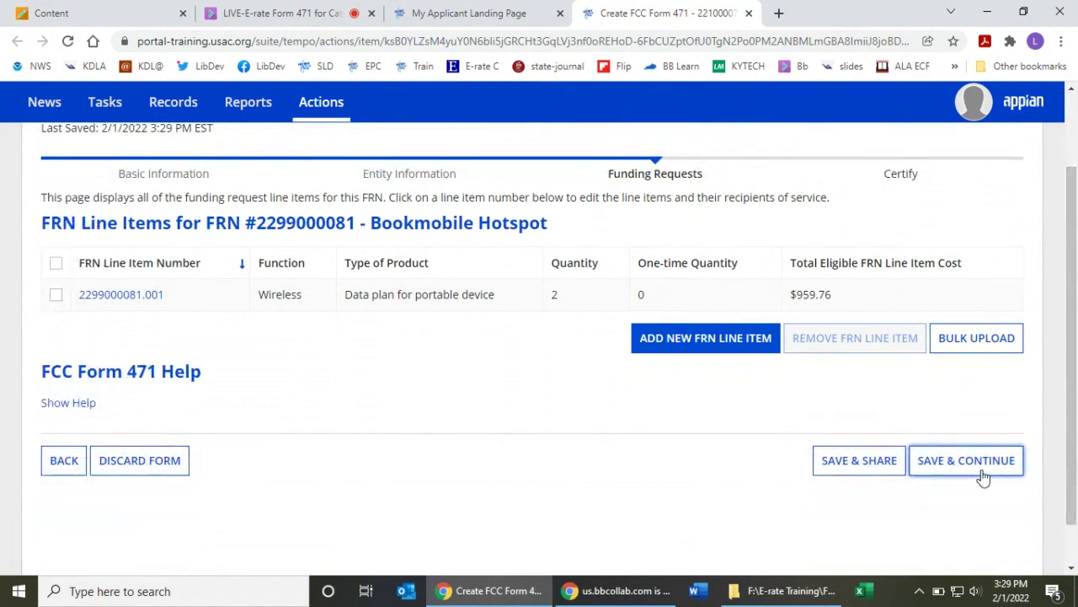
{"action": "left_click", "coordinate": [980, 470]}
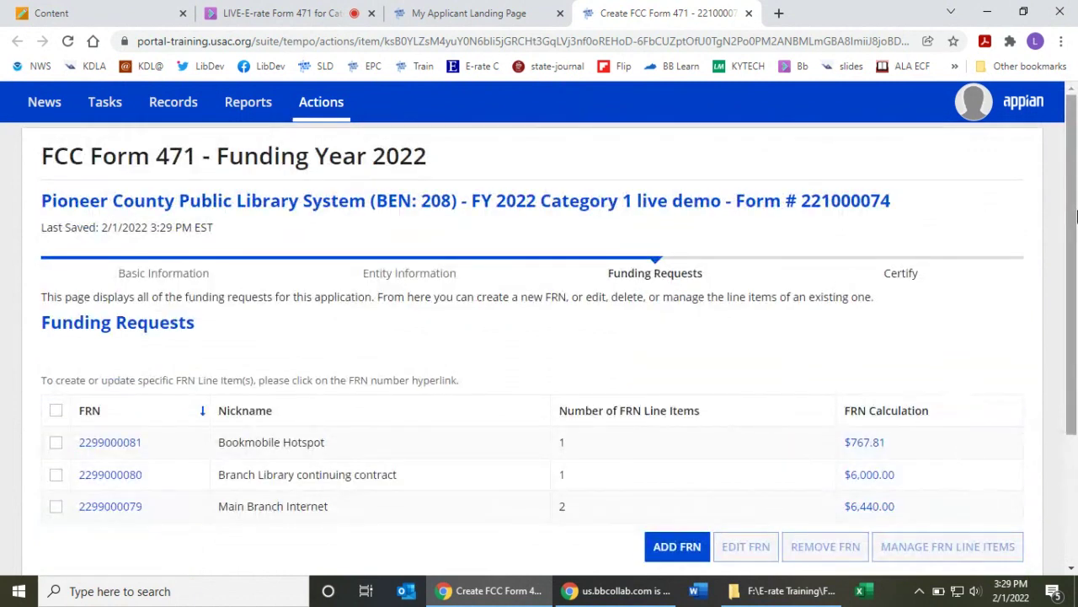
{"action": "right_click", "coordinate": [1070, 210]}
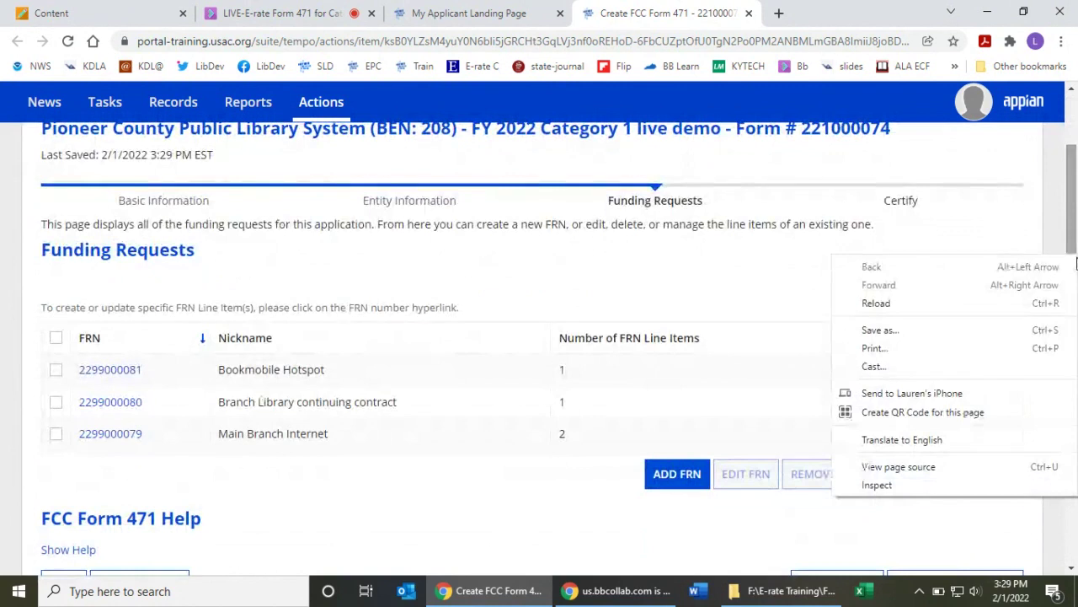
{"action": "left_click", "coordinate": [1018, 214]}
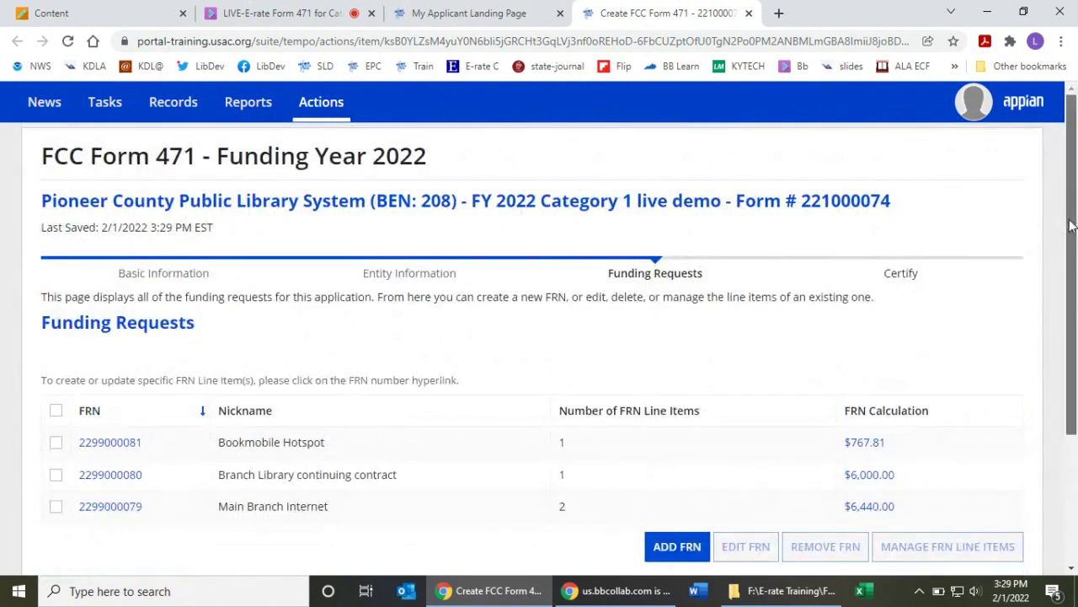
{"action": "left_click_drag", "start_coordinate": [1071, 238], "coordinate": [1076, 317]}
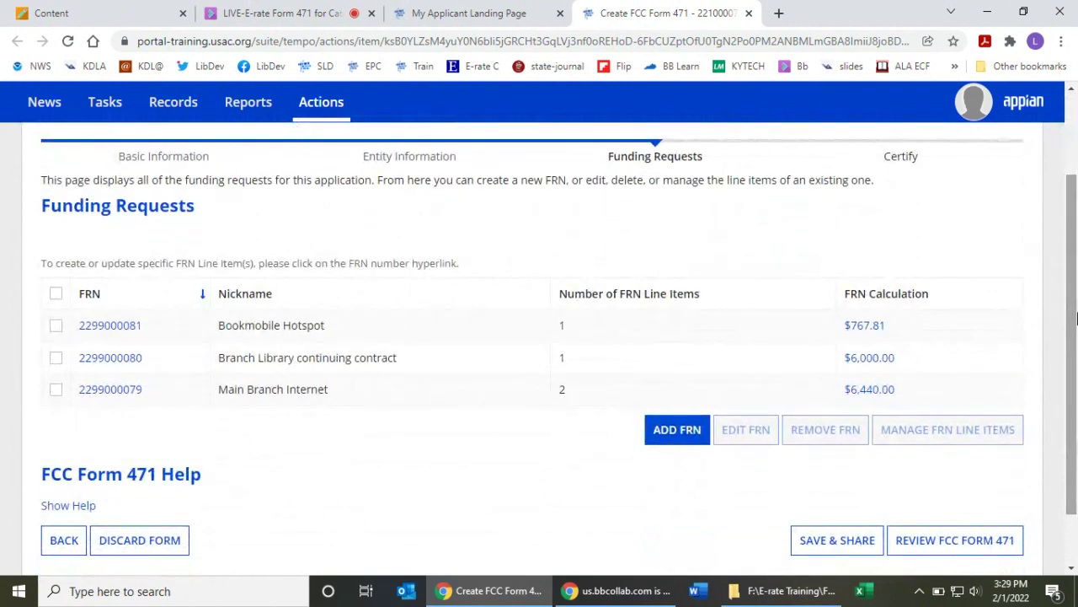
{"action": "left_click", "coordinate": [992, 541]}
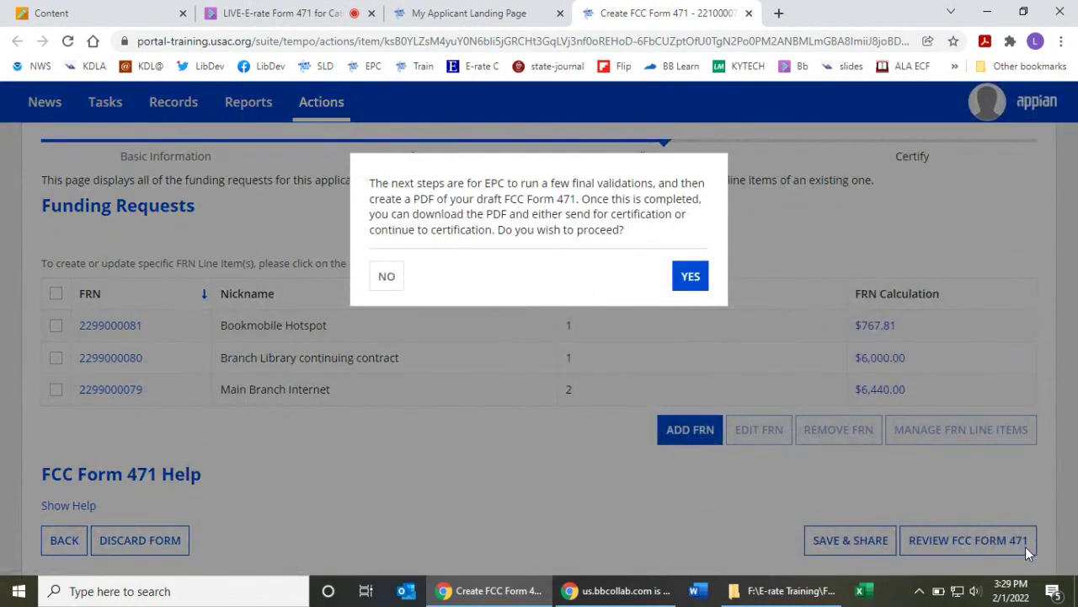
- Confirm the final validations and check whether the draft Form 471 PDF is ready
{"action": "left_click", "coordinate": [691, 278]}
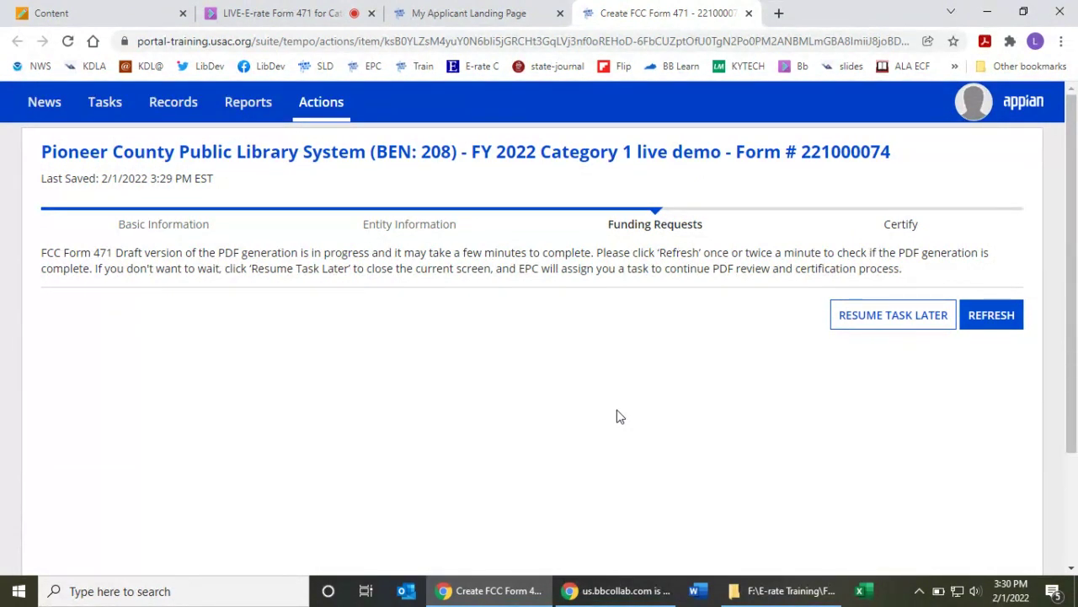
{"action": "left_click", "coordinate": [1015, 314]}
- Save USAC_FCC_FORM_471_APPLICATION_221000074_DRAFT.pdf into the Downloads folder
{"action": "left_click", "coordinate": [1004, 316]}
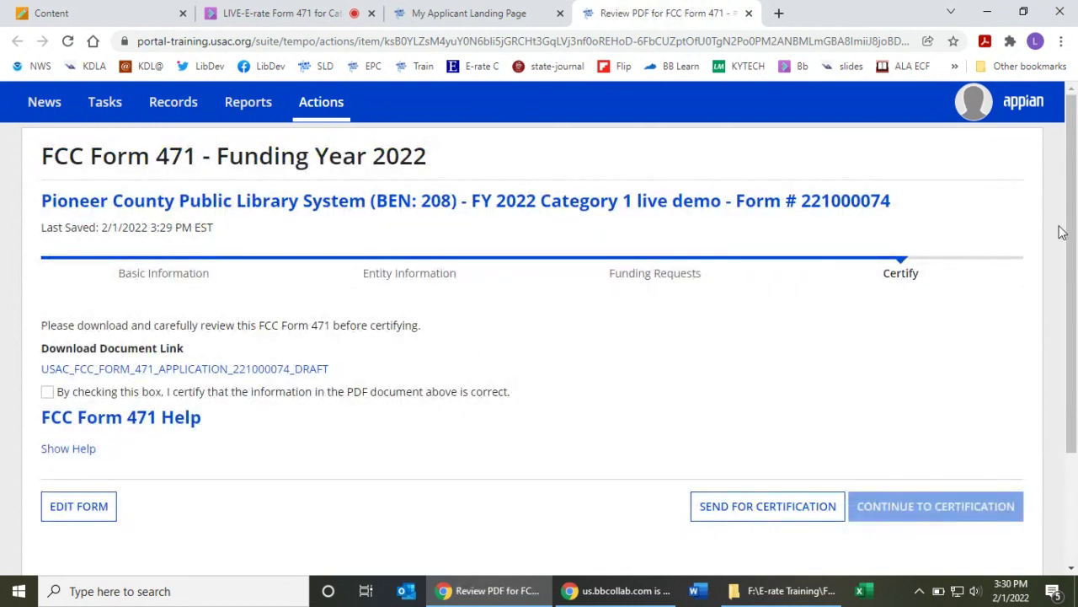
{"action": "scroll", "coordinate": [1065, 232], "scroll_direction": "down", "scroll_amount": 1}
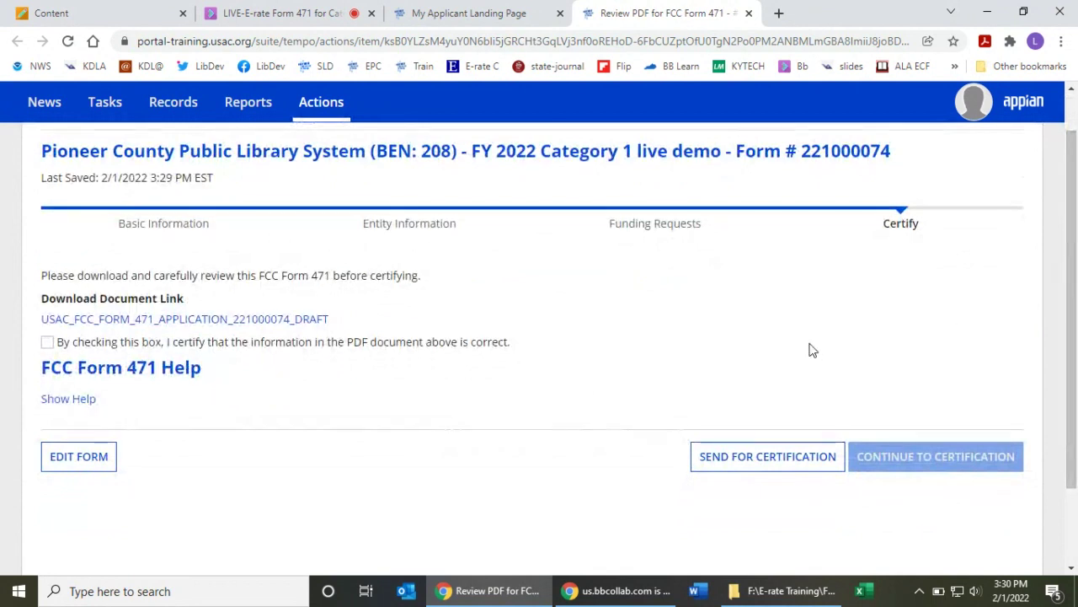
{"action": "left_click", "coordinate": [225, 320]}
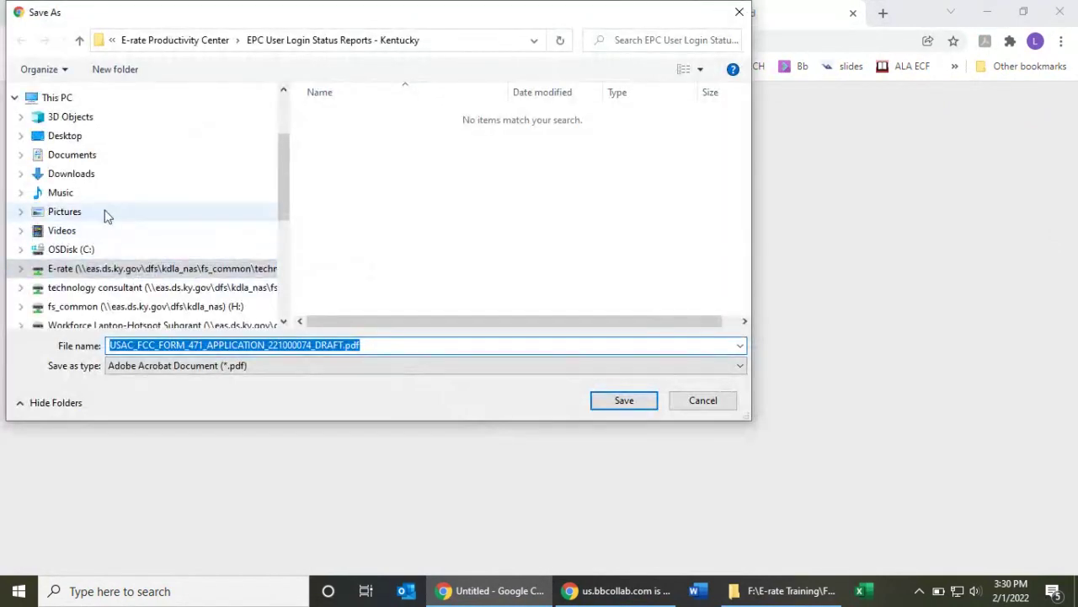
{"action": "left_click", "coordinate": [109, 181]}
{"action": "left_click", "coordinate": [624, 401]}
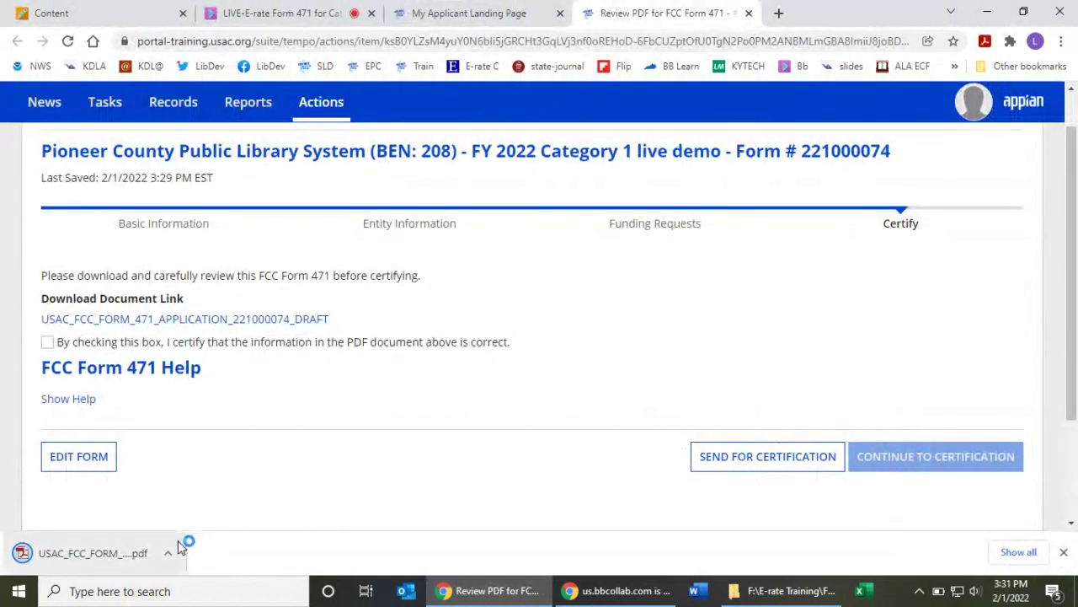
- Open the downloaded draft Form 471 PDF and scroll to page 8
{"action": "left_click", "coordinate": [127, 556]}
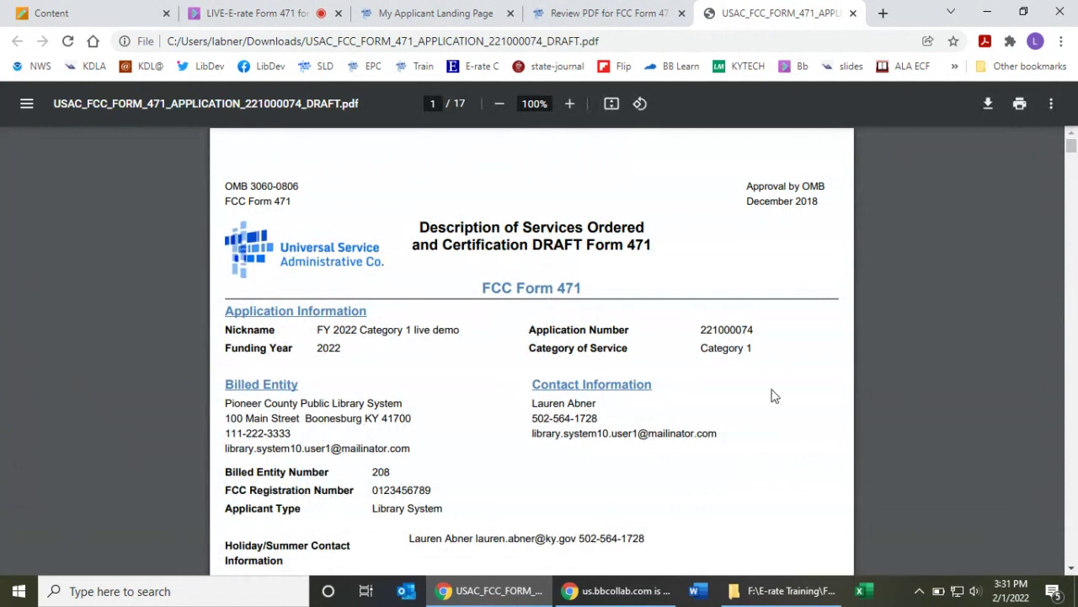
{"action": "scroll", "coordinate": [743, 425], "scroll_direction": "down", "scroll_amount": 1}
{"action": "scroll", "coordinate": [743, 425], "scroll_direction": "down", "scroll_amount": 1}
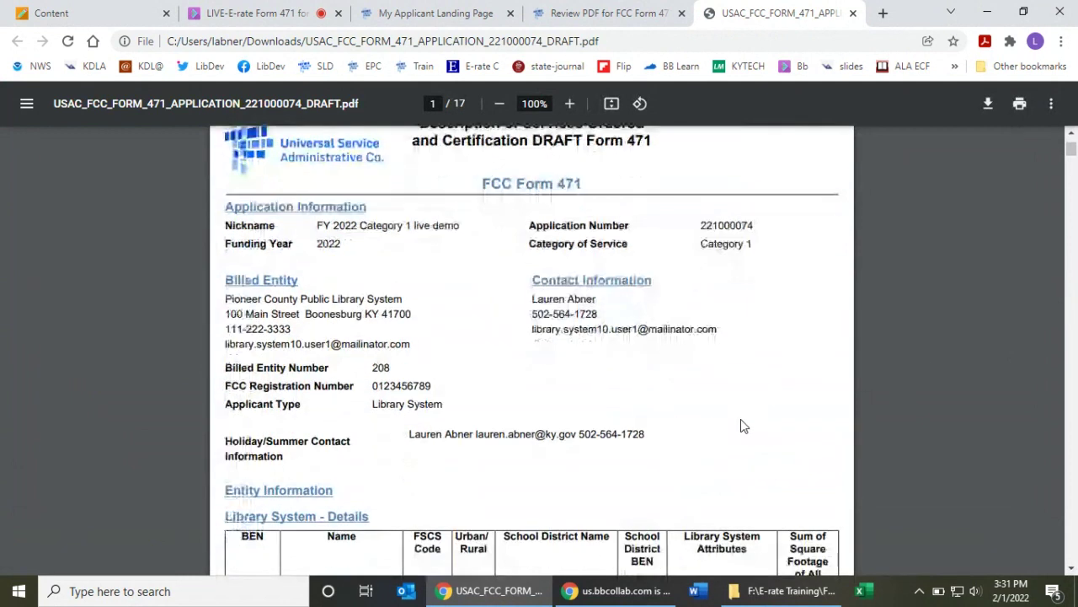
{"action": "scroll", "coordinate": [750, 427], "scroll_direction": "down", "scroll_amount": 1}
{"action": "scroll", "coordinate": [751, 428], "scroll_direction": "down", "scroll_amount": 2}
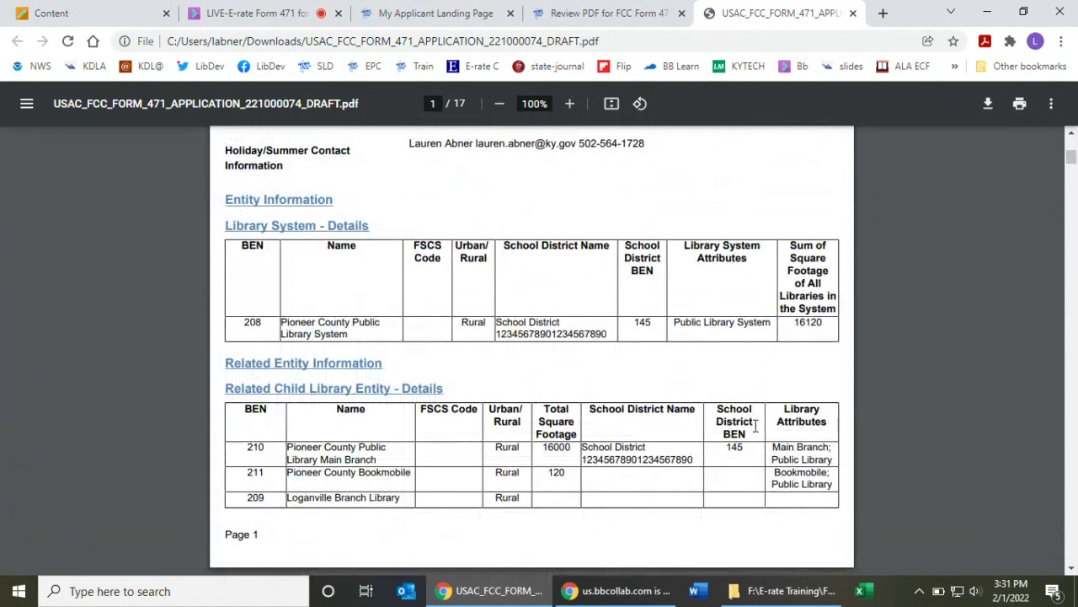
{"action": "scroll", "coordinate": [755, 426], "scroll_direction": "down", "scroll_amount": 10}
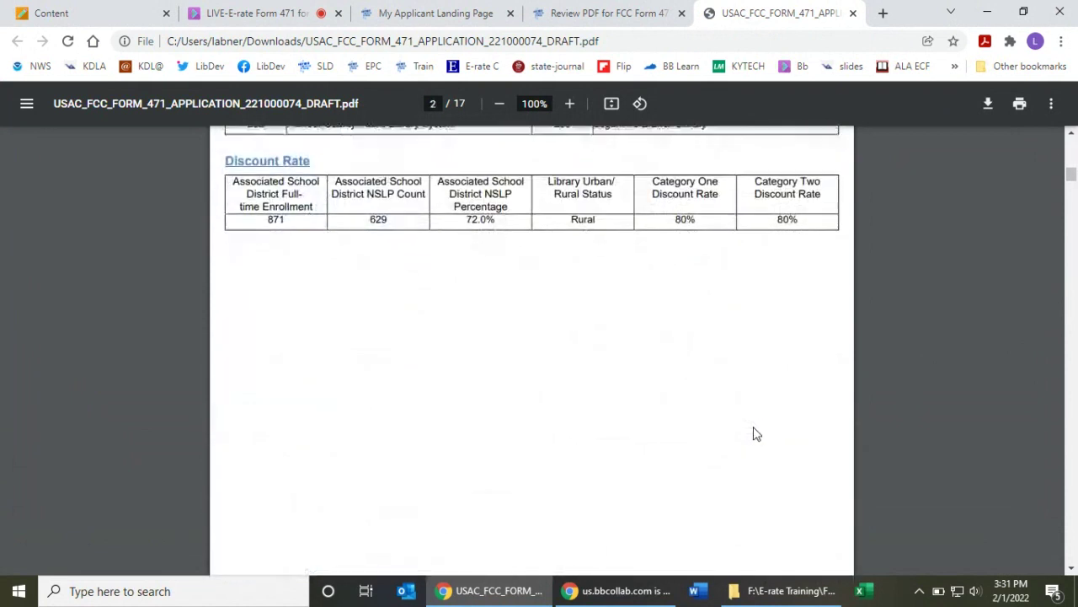
{"action": "scroll", "coordinate": [755, 435], "scroll_direction": "down", "scroll_amount": 4}
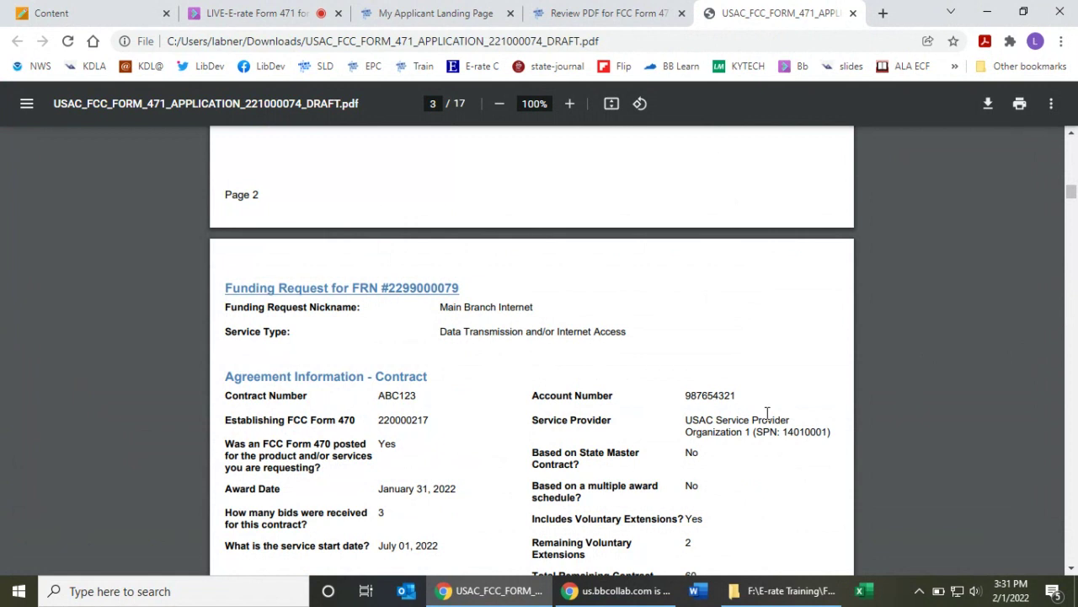
{"action": "scroll", "coordinate": [764, 412], "scroll_direction": "down", "scroll_amount": 5}
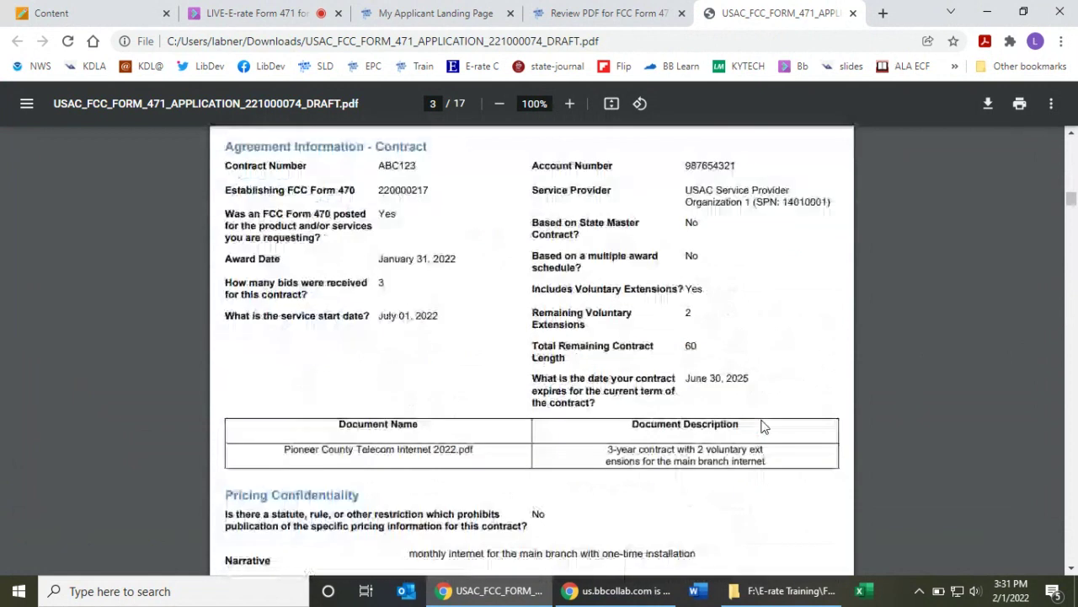
{"action": "scroll", "coordinate": [764, 430], "scroll_direction": "down", "scroll_amount": 14}
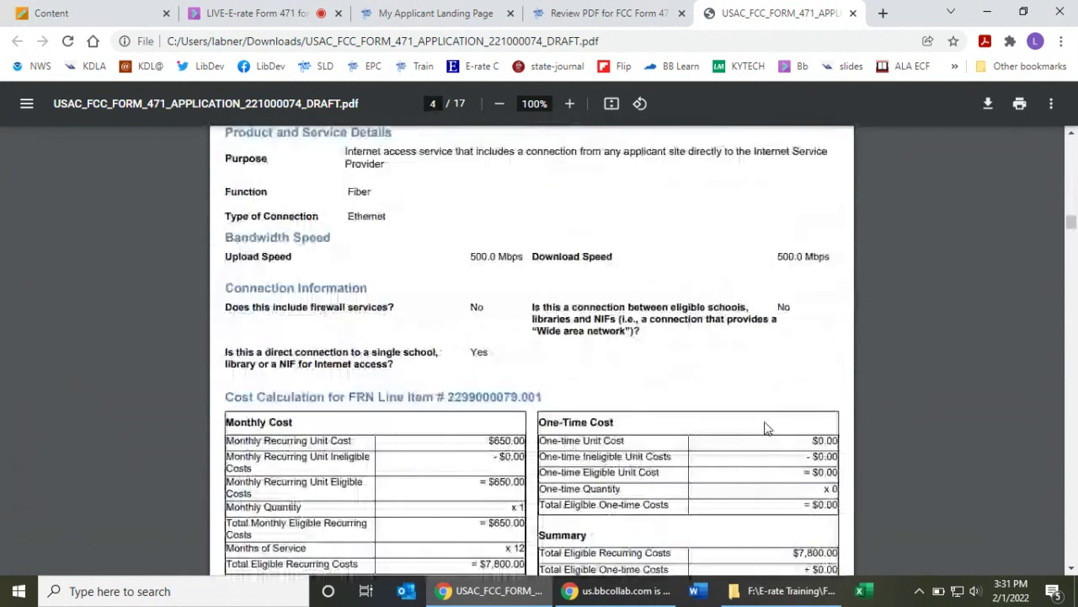
{"action": "scroll", "coordinate": [766, 429], "scroll_direction": "down", "scroll_amount": 10}
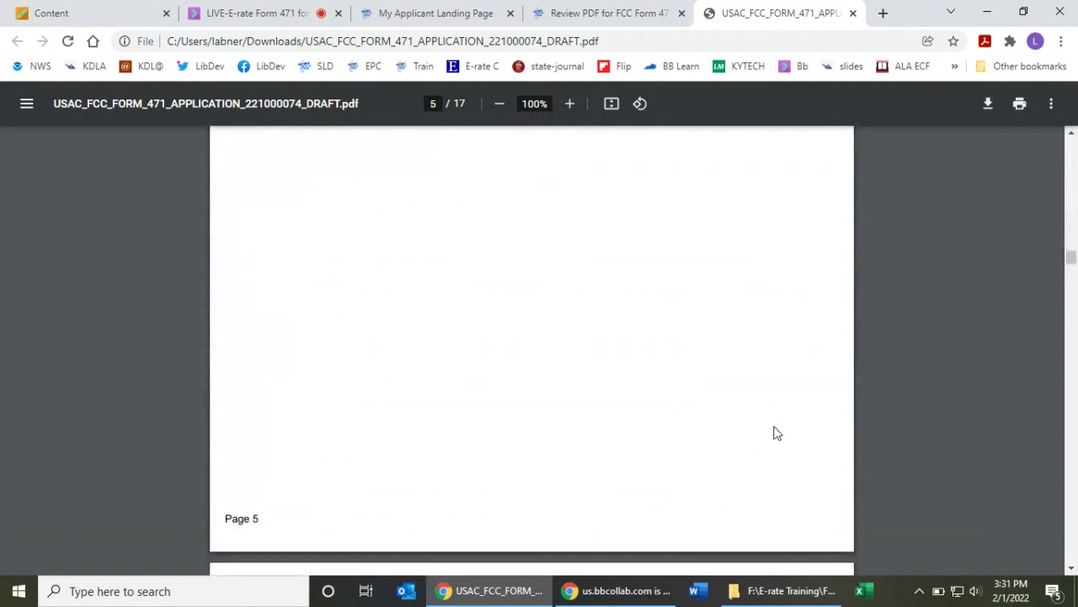
{"action": "scroll", "coordinate": [779, 444], "scroll_direction": "down", "scroll_amount": 10}
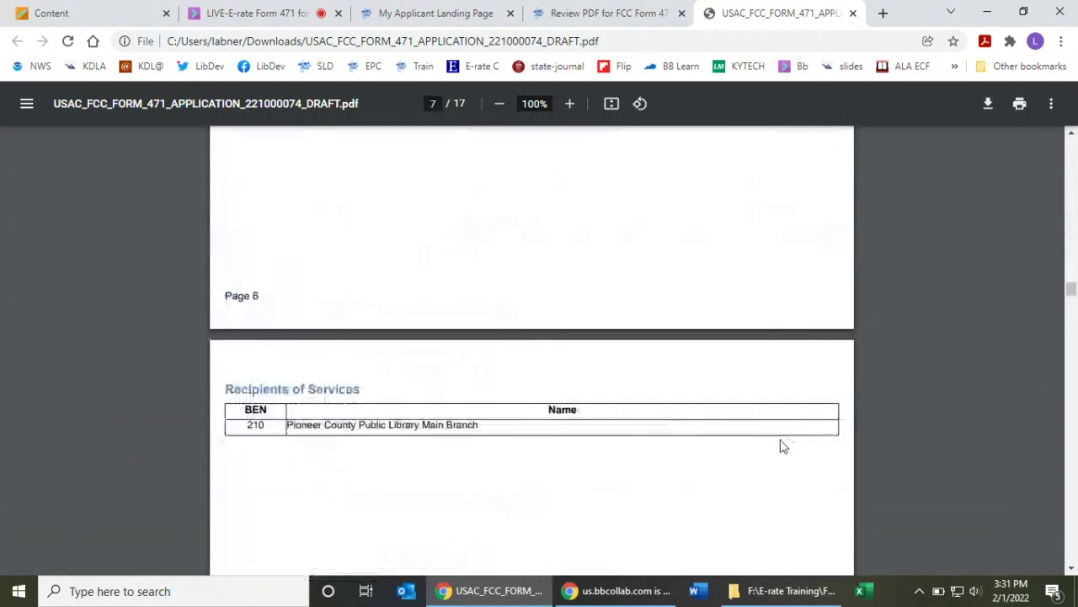
{"action": "scroll", "coordinate": [784, 446], "scroll_direction": "down", "scroll_amount": 6}
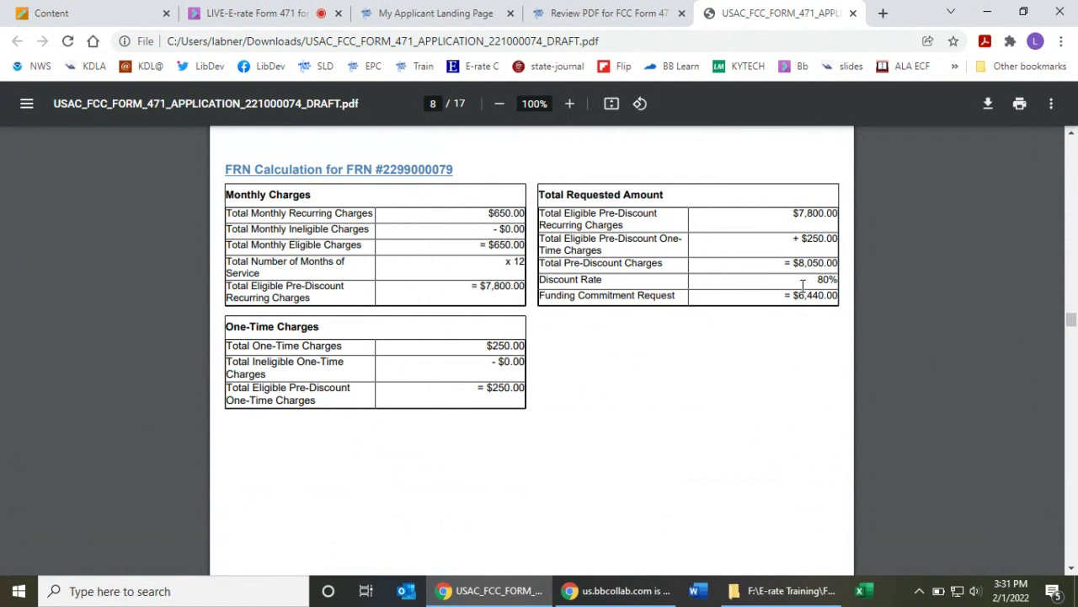
{"action": "left_click_drag", "start_coordinate": [794, 264], "coordinate": [843, 267]}
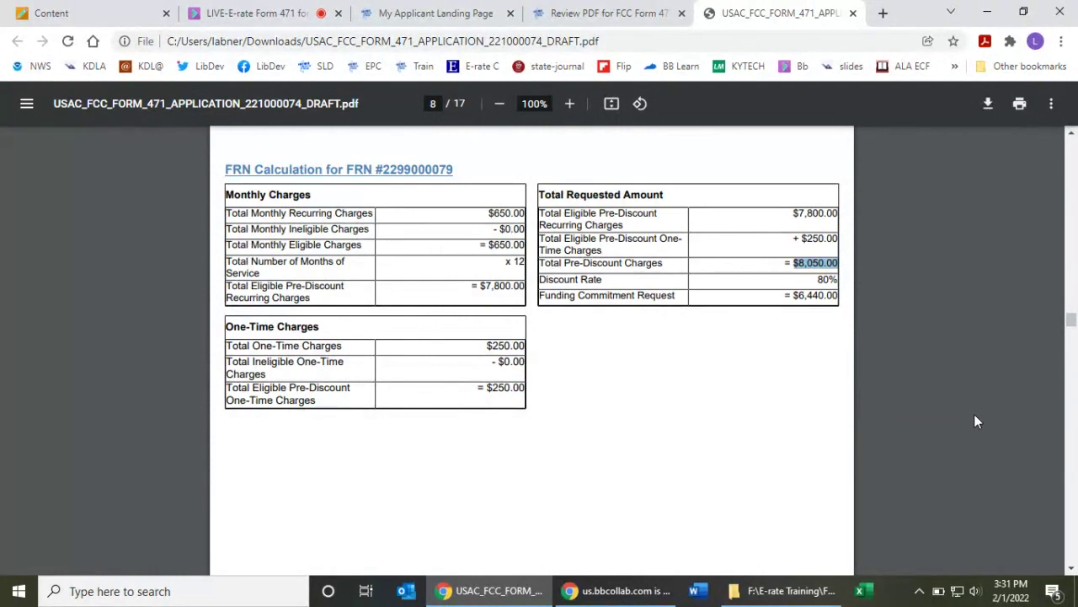
{"action": "left_click", "coordinate": [835, 371]}
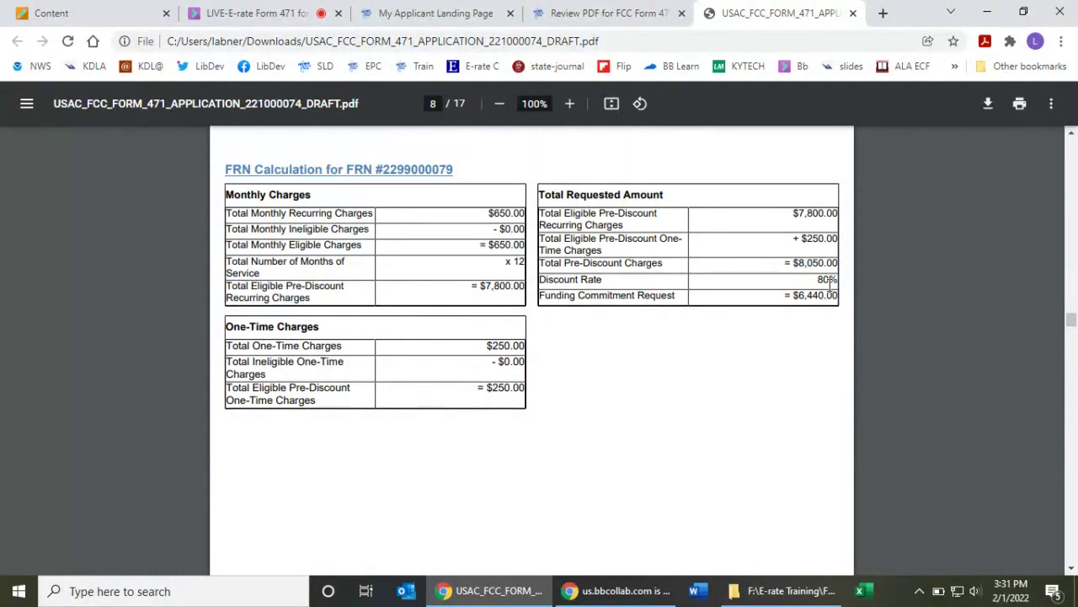
{"action": "left_click_drag", "start_coordinate": [793, 295], "coordinate": [870, 302]}
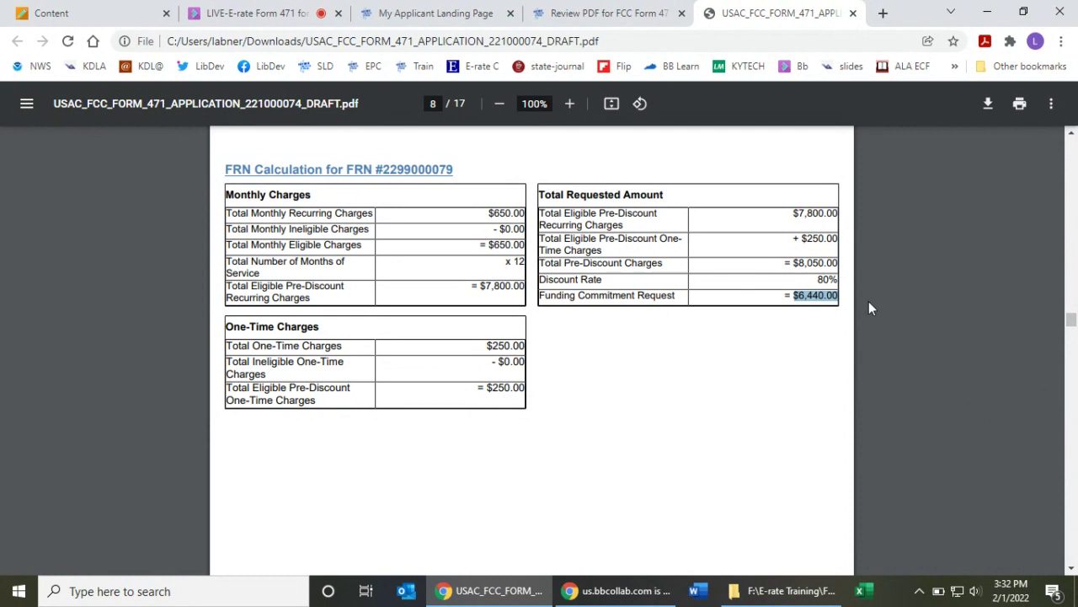